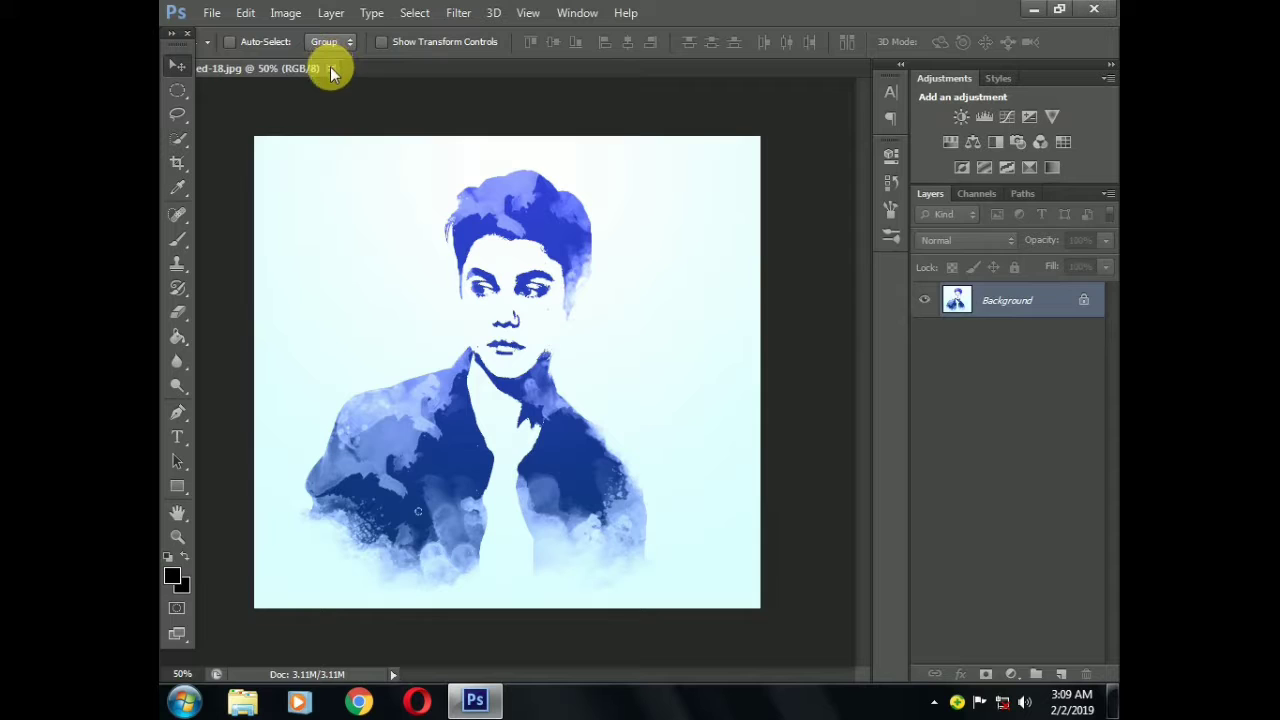
# Close the current image and open the Nice-68-Cool-Handsome-Boy-Hd-Wallpaper photo from the New folder directory
pyautogui.click(331, 68)
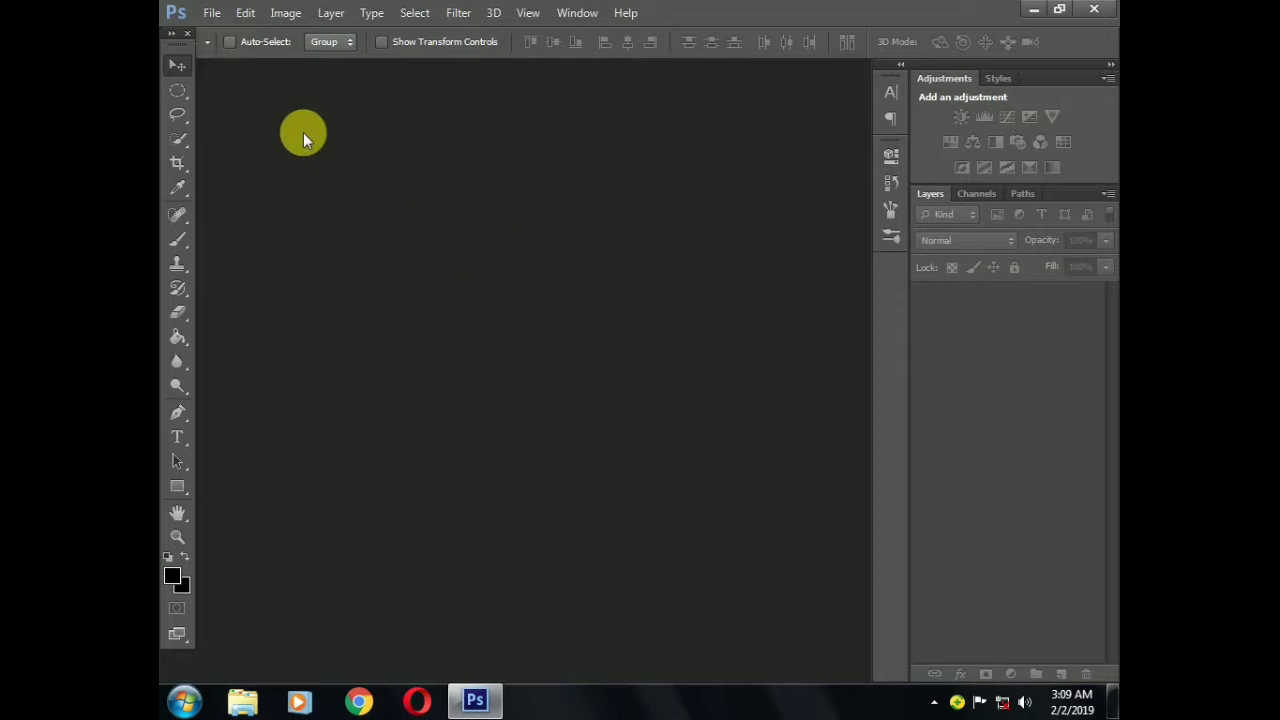
pyautogui.click(220, 17)
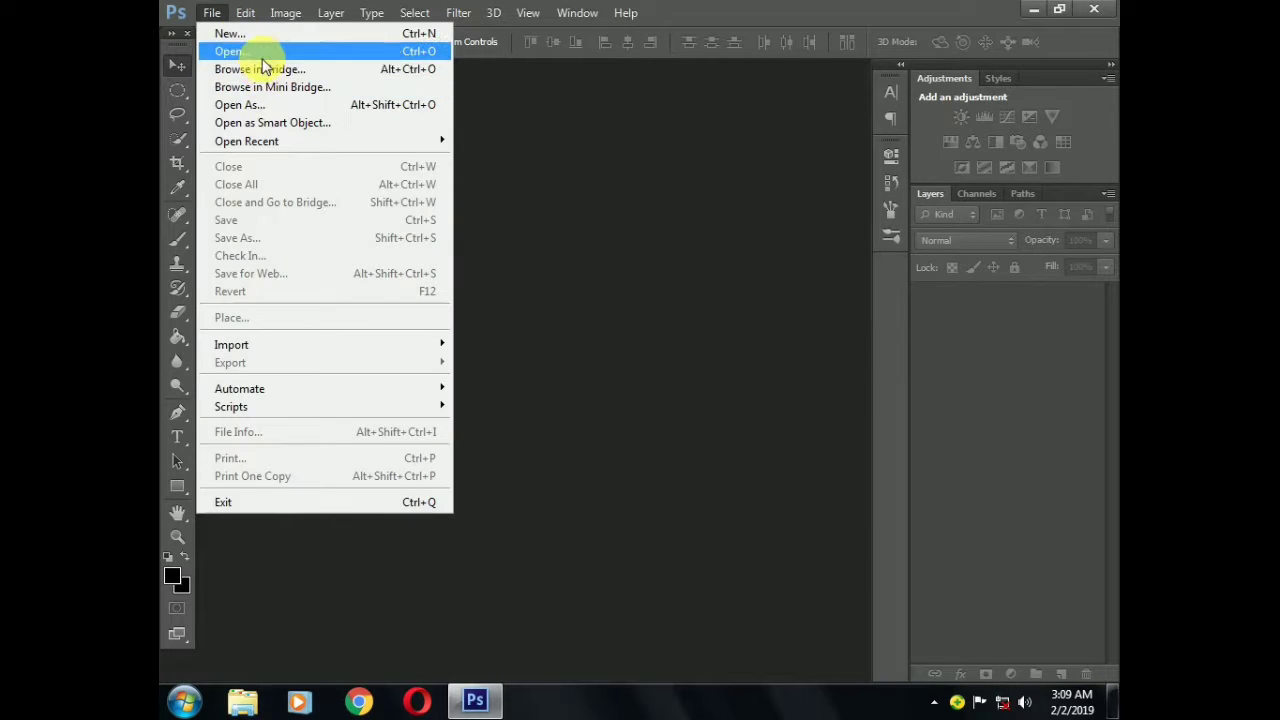
pyautogui.click(264, 51)
pyautogui.click(982, 428)
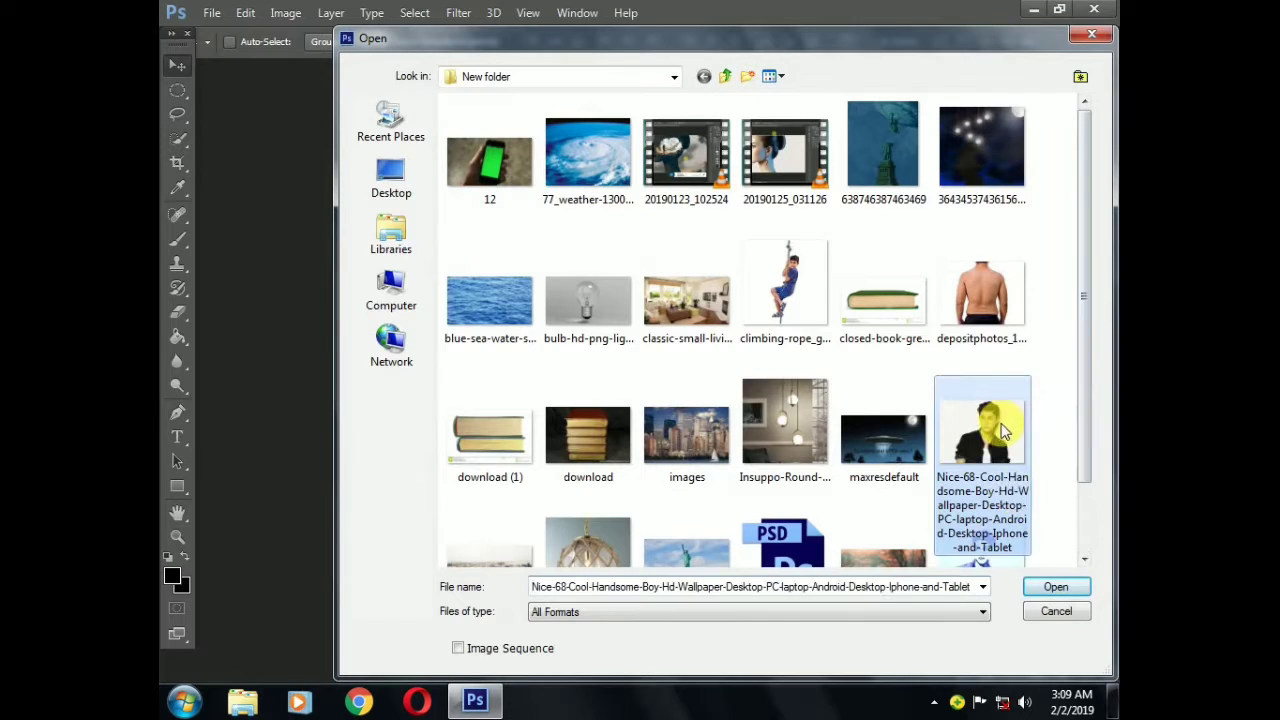
pyautogui.click(1056, 587)
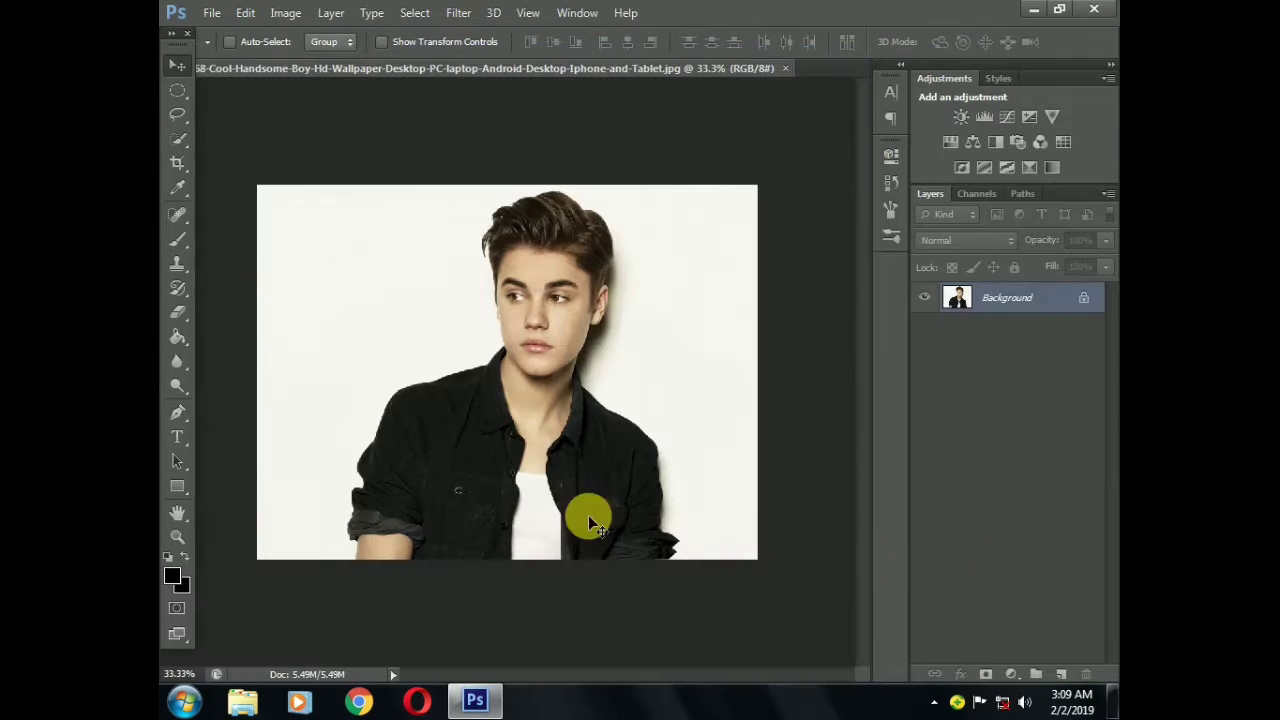
# Select the whole man, including his hair, ear and jacket, with the Quick Selection tool
pyautogui.click(180, 142)
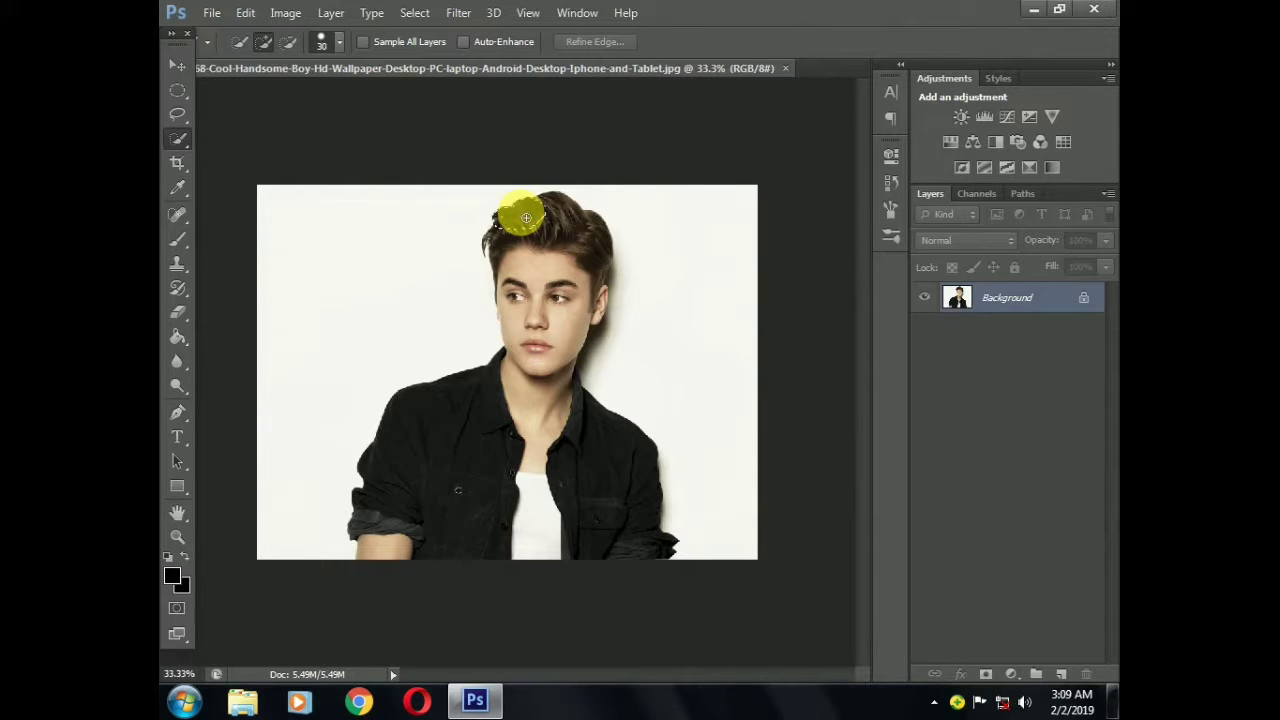
pyautogui.moveTo(526, 218)
pyautogui.mouseDown()
pyautogui.moveTo(567, 370)
pyautogui.moveTo(566, 524)
pyautogui.moveTo(466, 526)
pyautogui.moveTo(398, 560)
pyautogui.mouseUp()
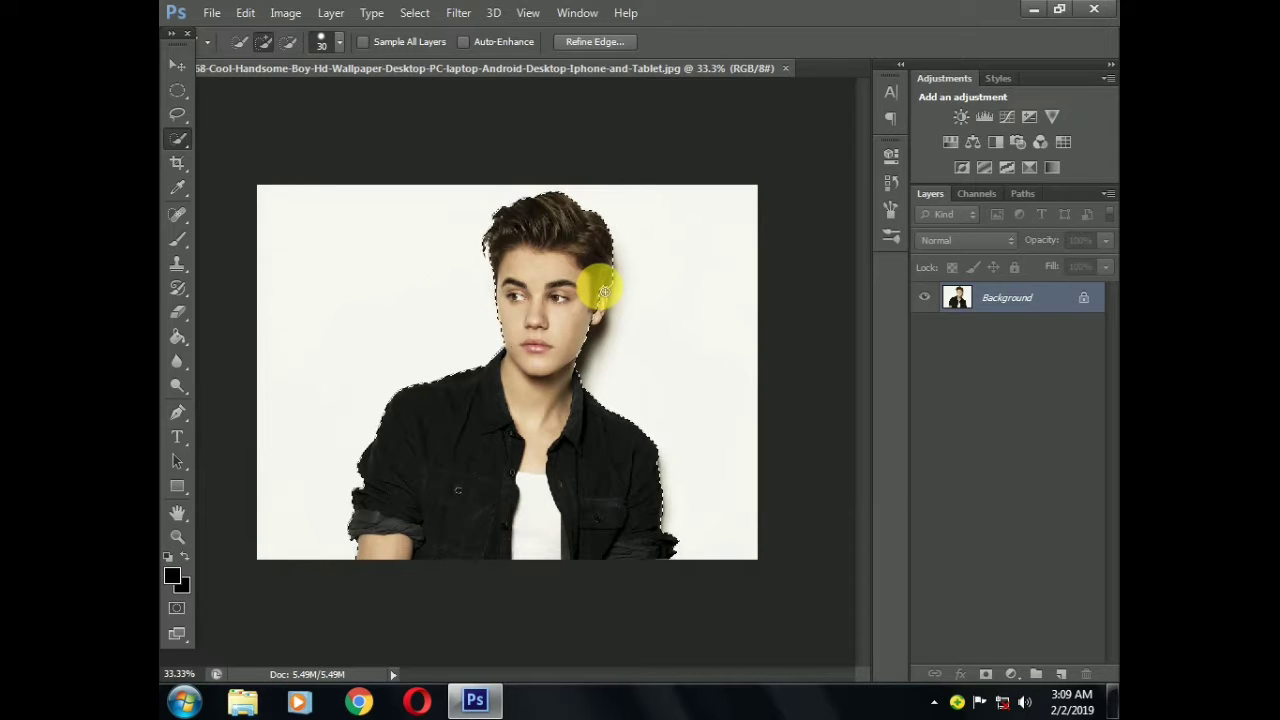
pyautogui.press('alt')
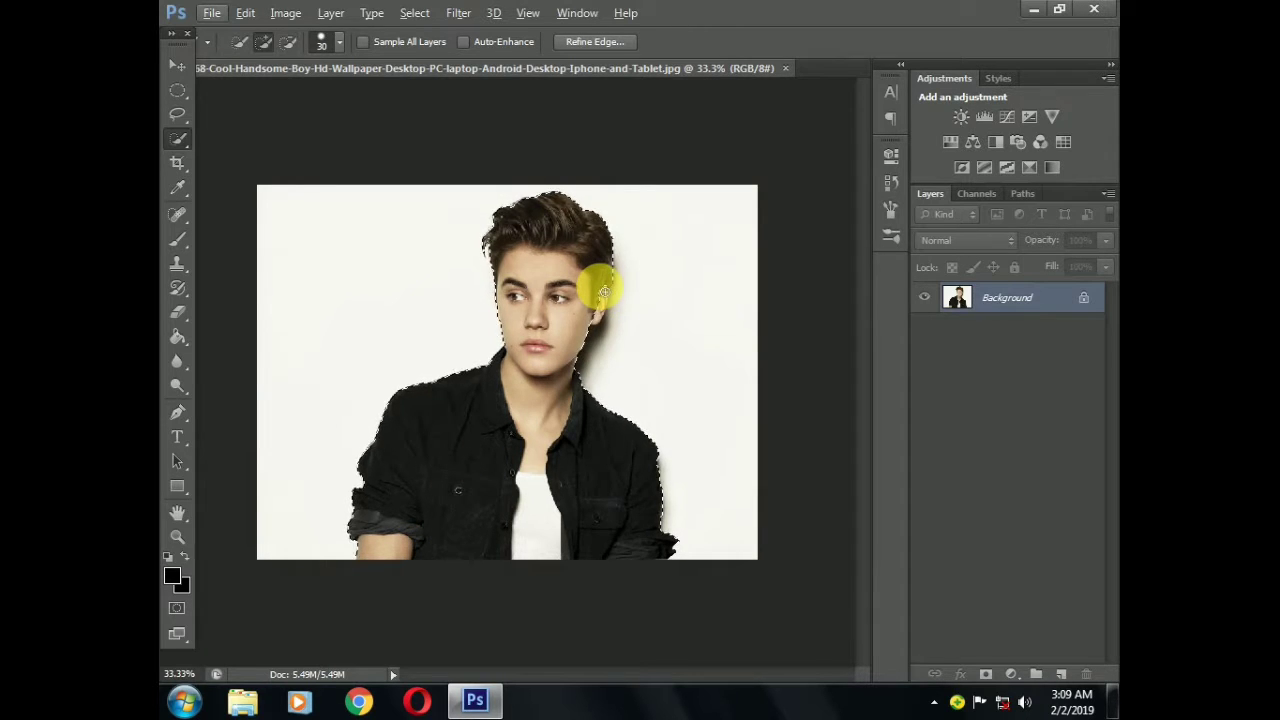
pyautogui.click(606, 298)
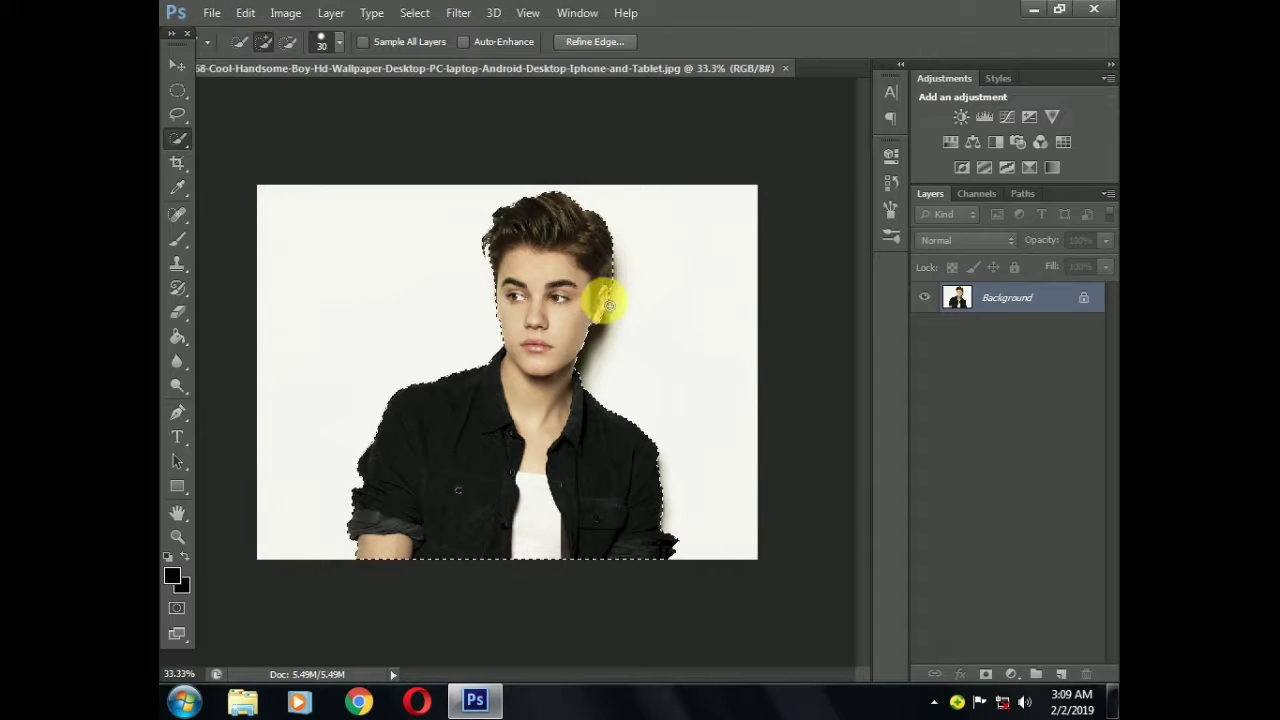
# Refine the selection edge by brushing around the hair, shoulders and sleeves, with output to Selection
pyautogui.click(604, 42)
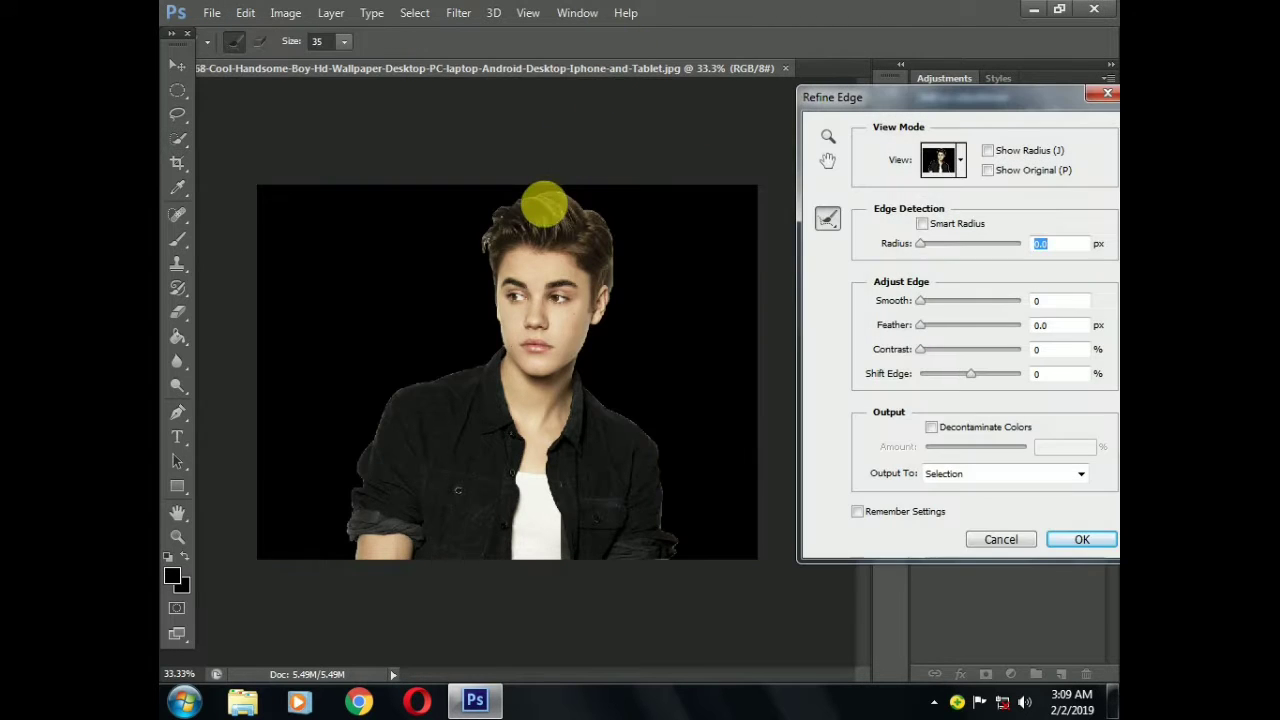
pyautogui.moveTo(537, 193)
pyautogui.mouseDown()
pyautogui.moveTo(491, 217)
pyautogui.moveTo(500, 348)
pyautogui.moveTo(383, 401)
pyautogui.moveTo(358, 448)
pyautogui.moveTo(347, 530)
pyautogui.moveTo(362, 565)
pyautogui.mouseUp()
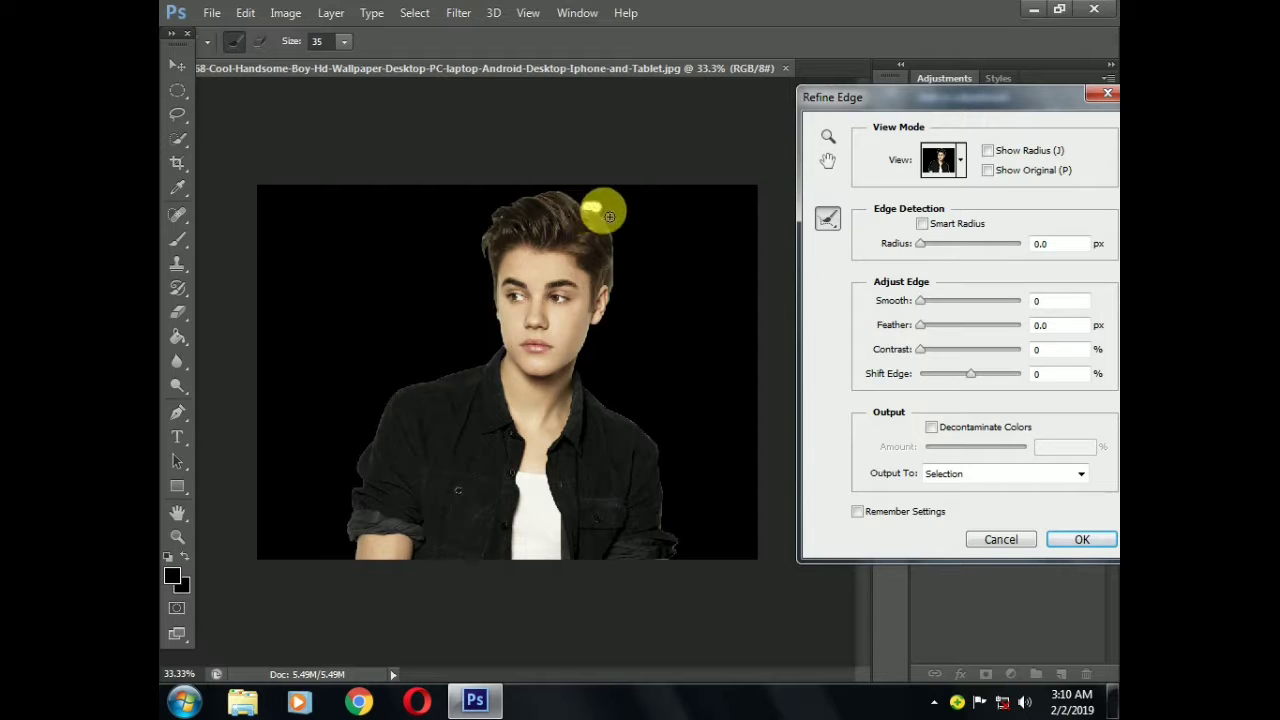
pyautogui.moveTo(609, 216)
pyautogui.mouseDown()
pyautogui.moveTo(618, 289)
pyautogui.moveTo(583, 379)
pyautogui.moveTo(668, 455)
pyautogui.moveTo(686, 552)
pyautogui.moveTo(664, 578)
pyautogui.moveTo(771, 537)
pyautogui.mouseUp()
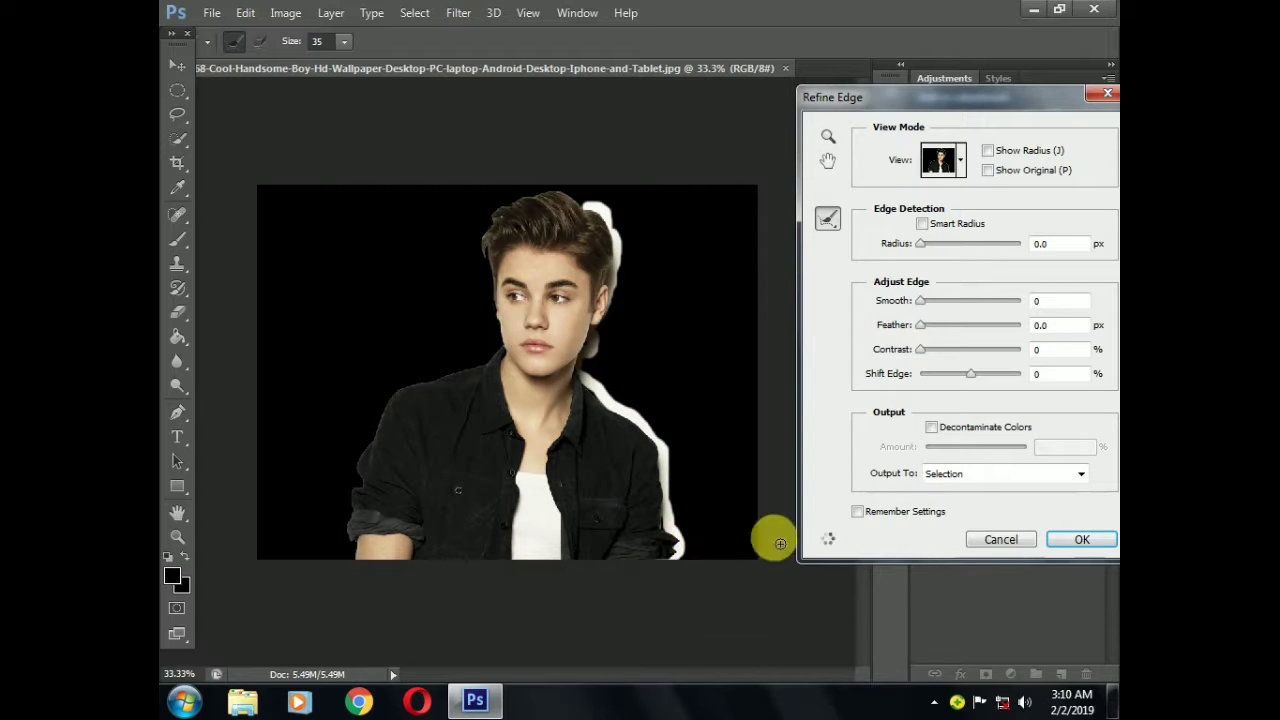
pyautogui.click(1056, 539)
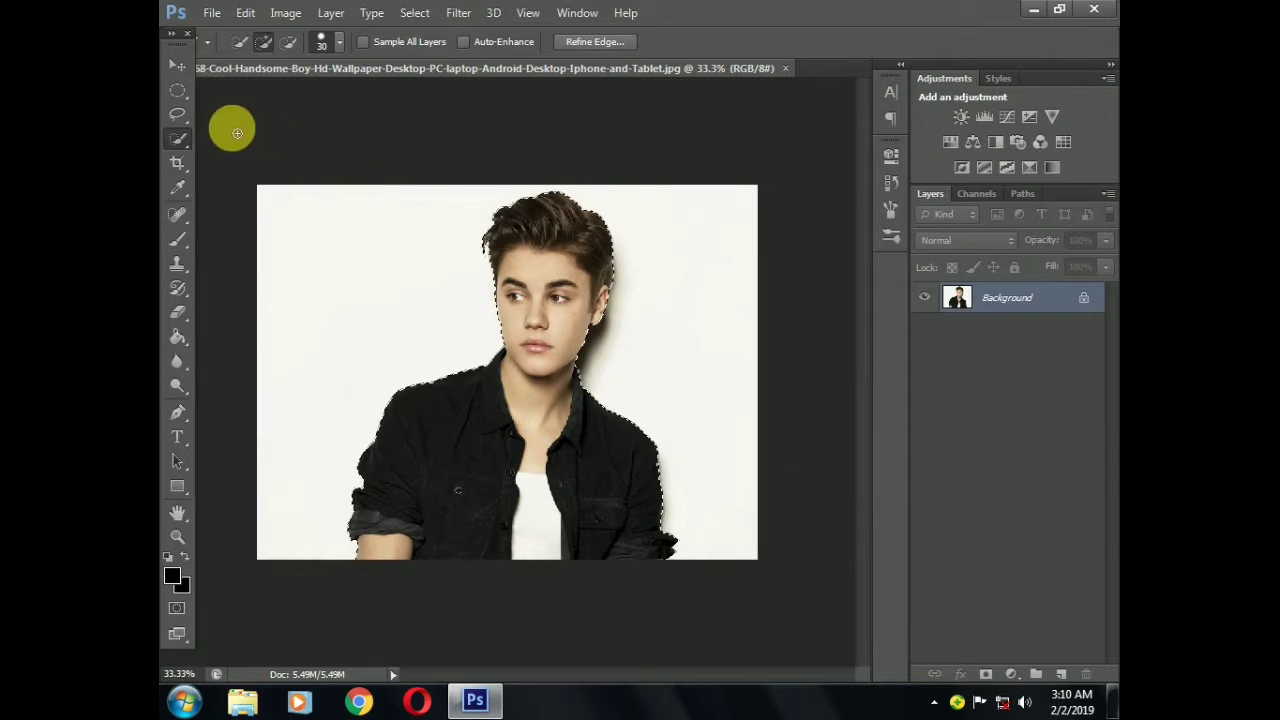
# Copy the selected man onto a new layer using the On-Screen Keyboard, and hide the Background layer
pyautogui.click(178, 67)
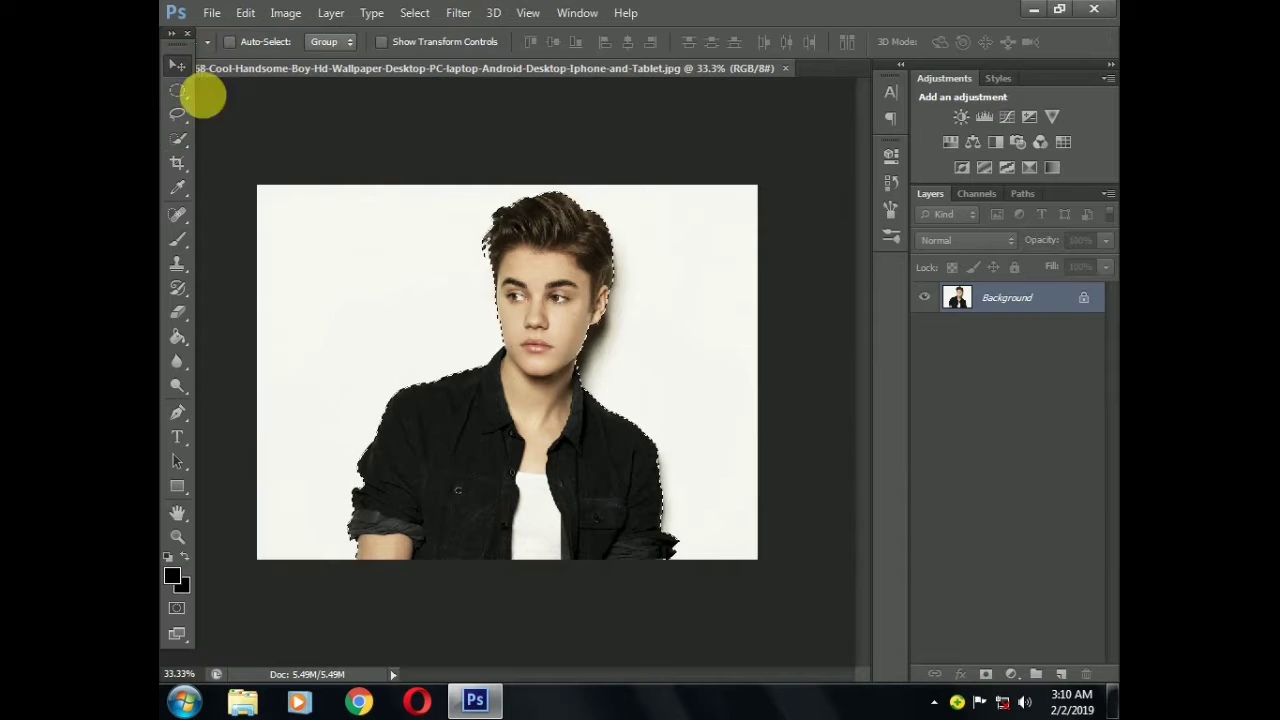
pyautogui.click(183, 706)
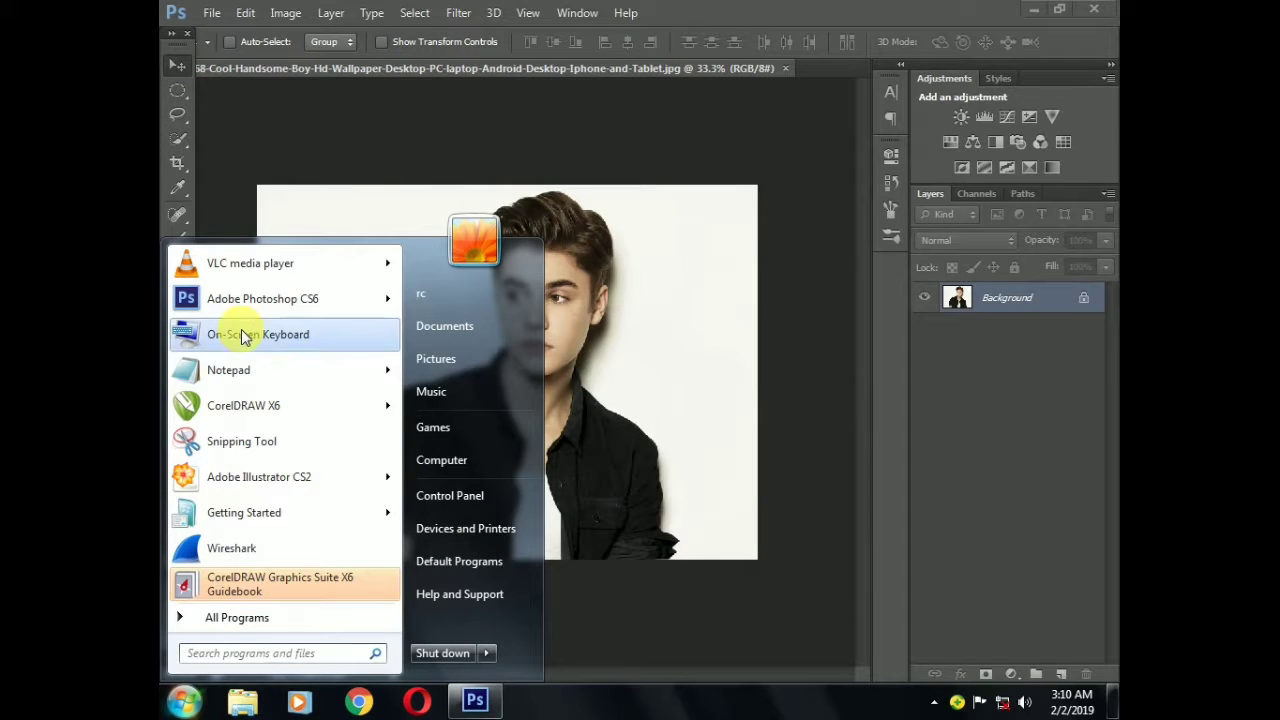
pyautogui.click(277, 337)
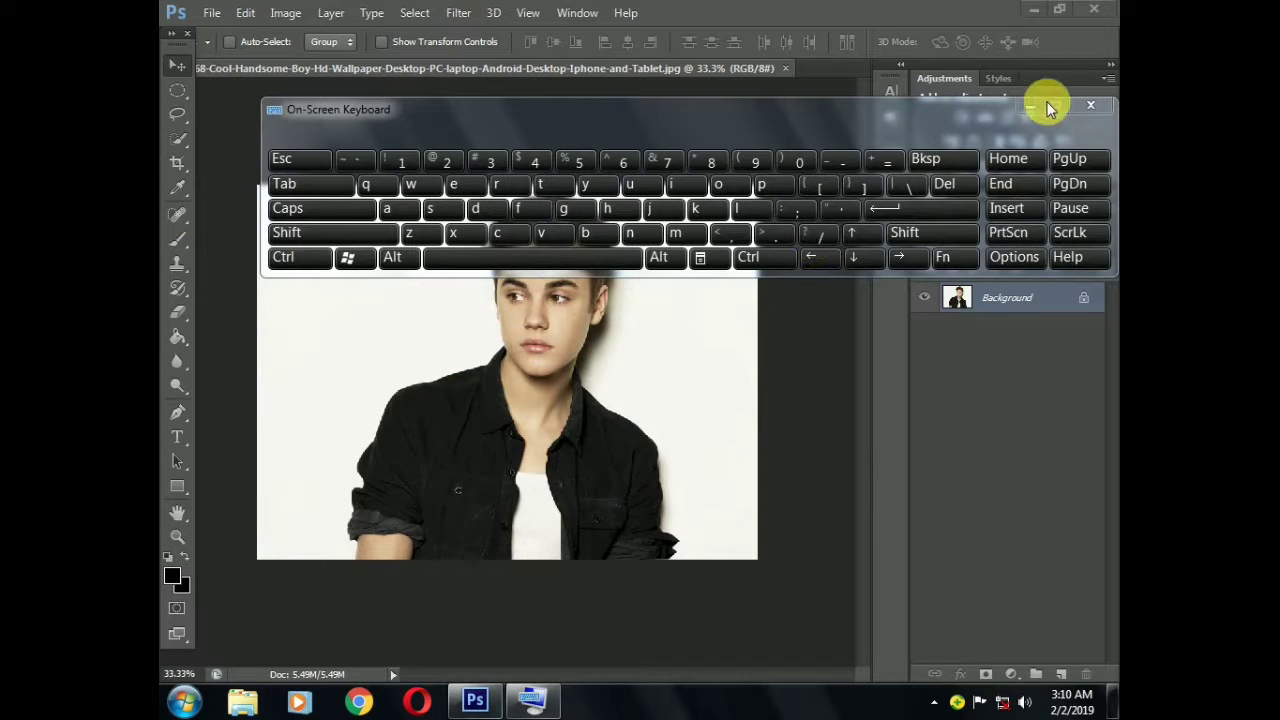
pyautogui.click(1021, 105)
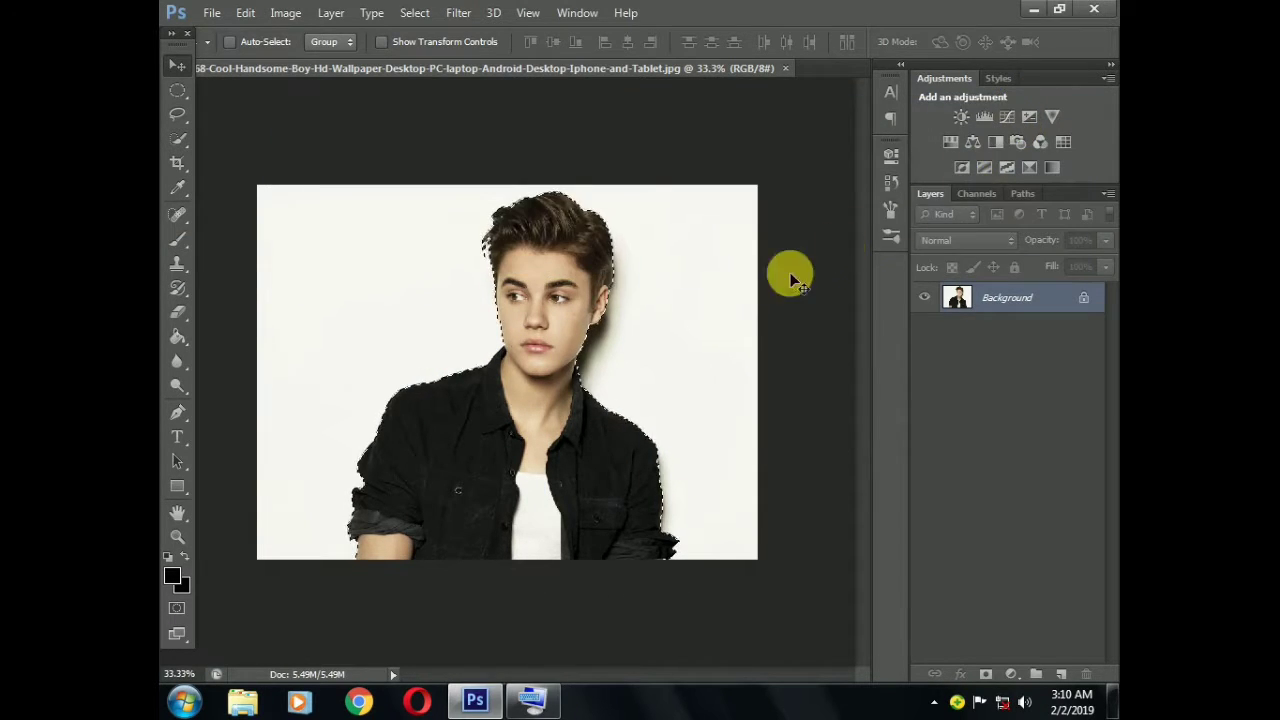
pyautogui.click(529, 700)
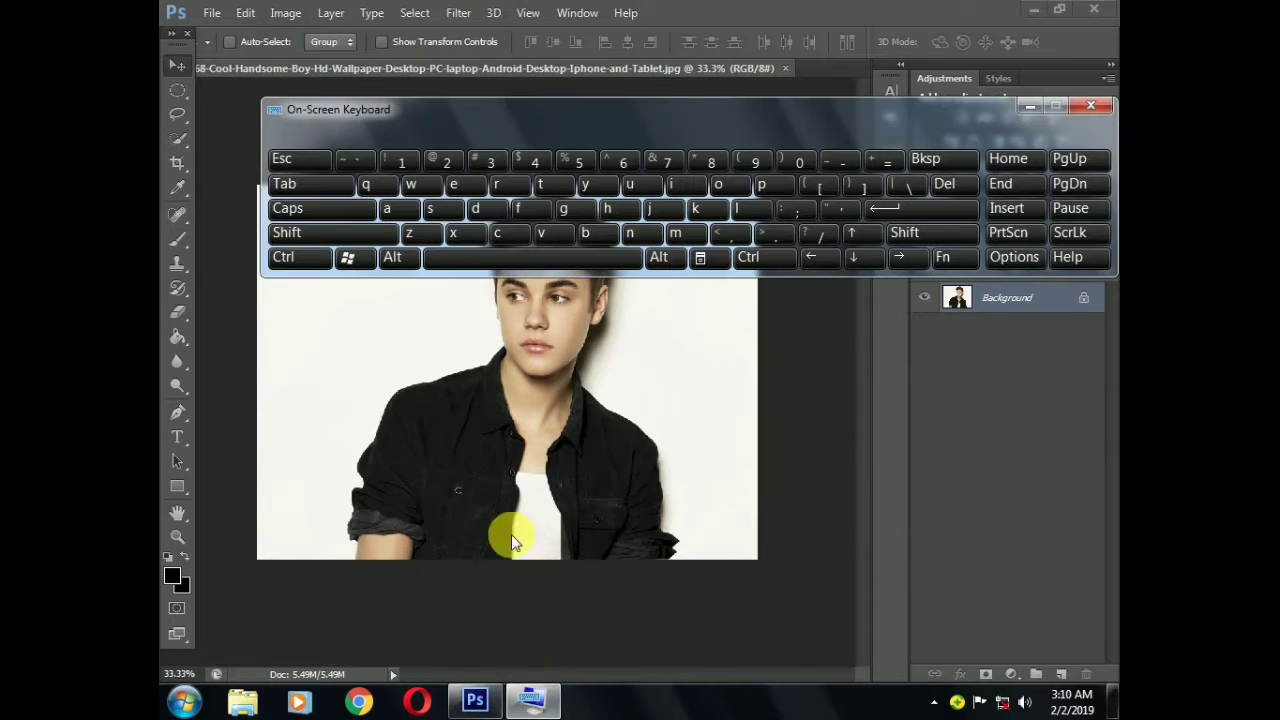
pyautogui.click(298, 257)
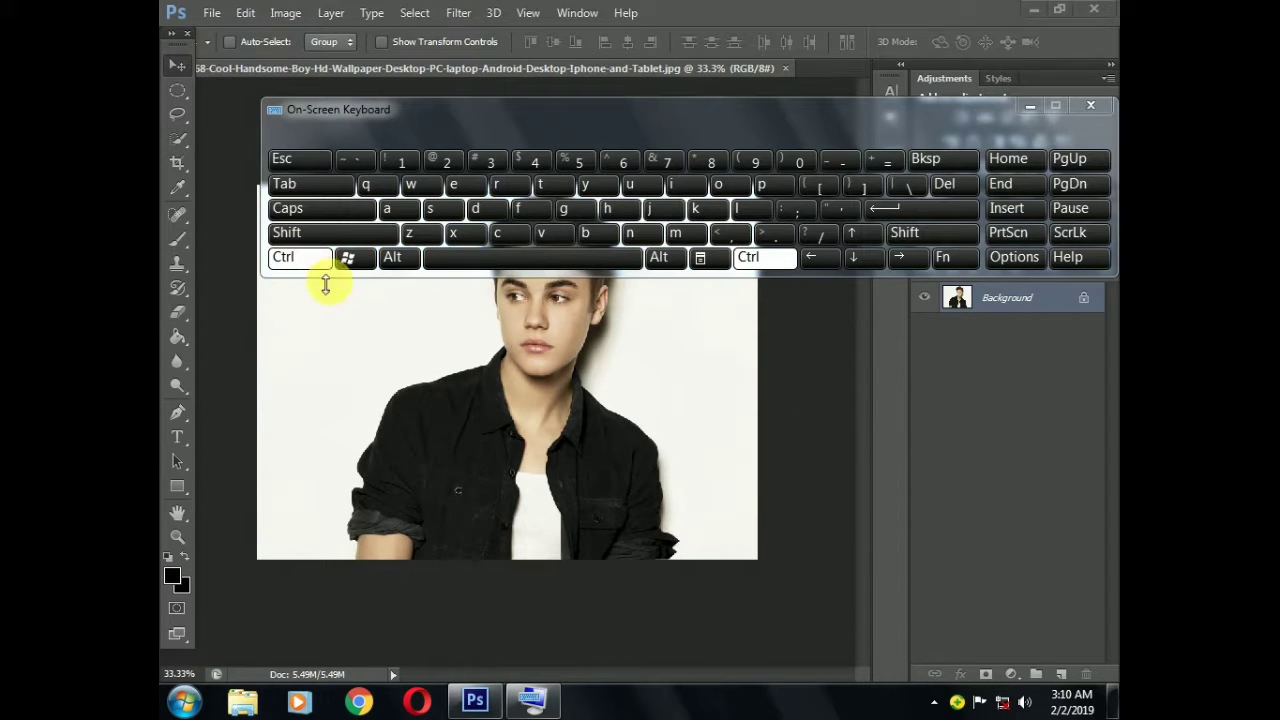
pyautogui.click(526, 235)
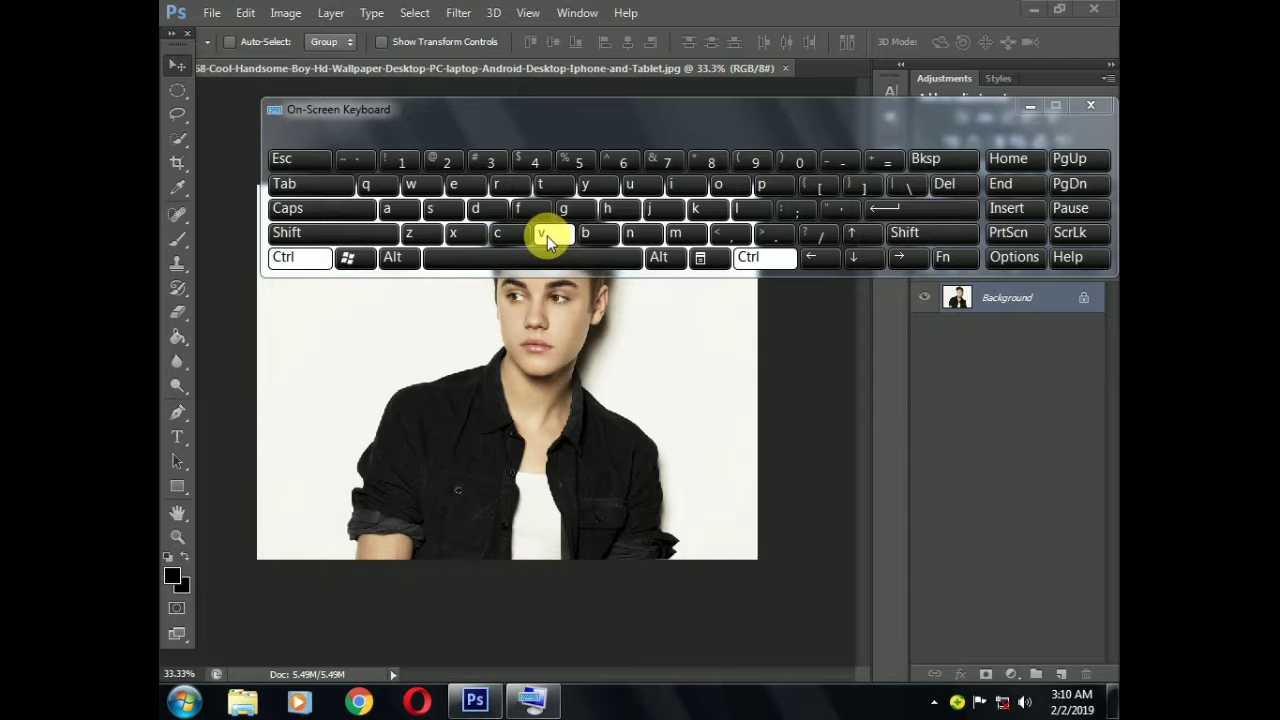
pyautogui.click(547, 236)
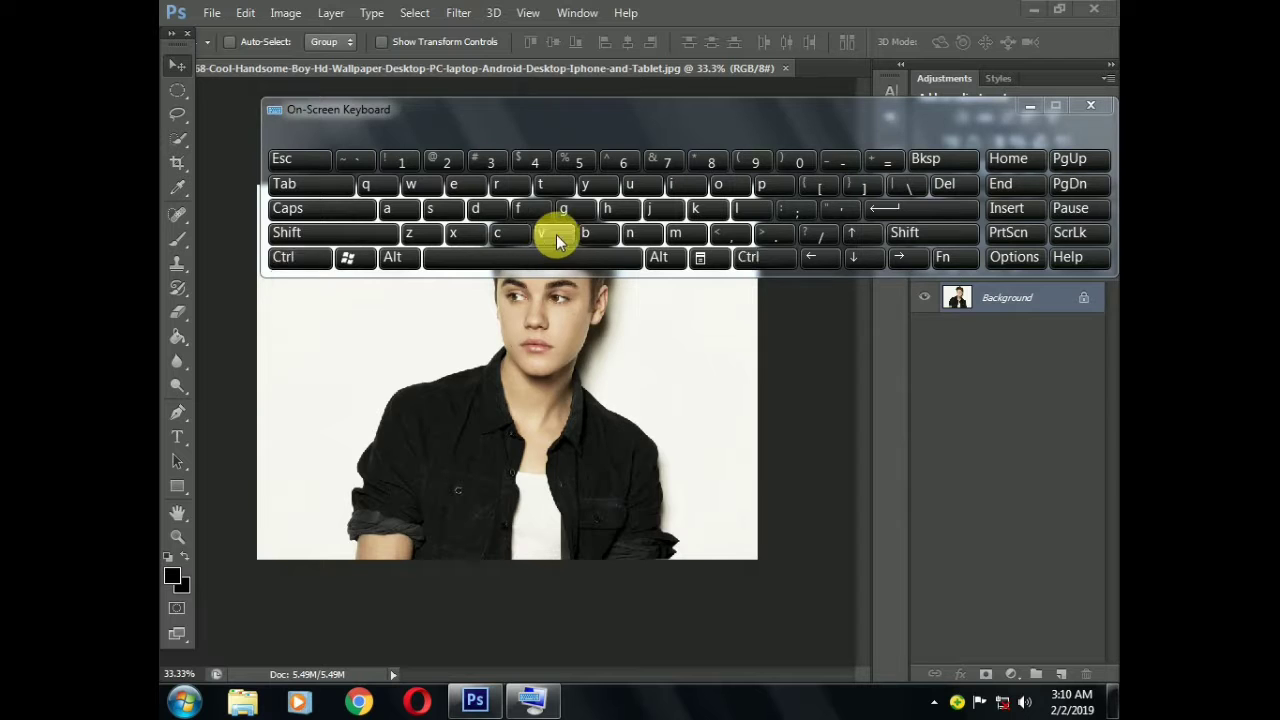
pyautogui.click(1035, 104)
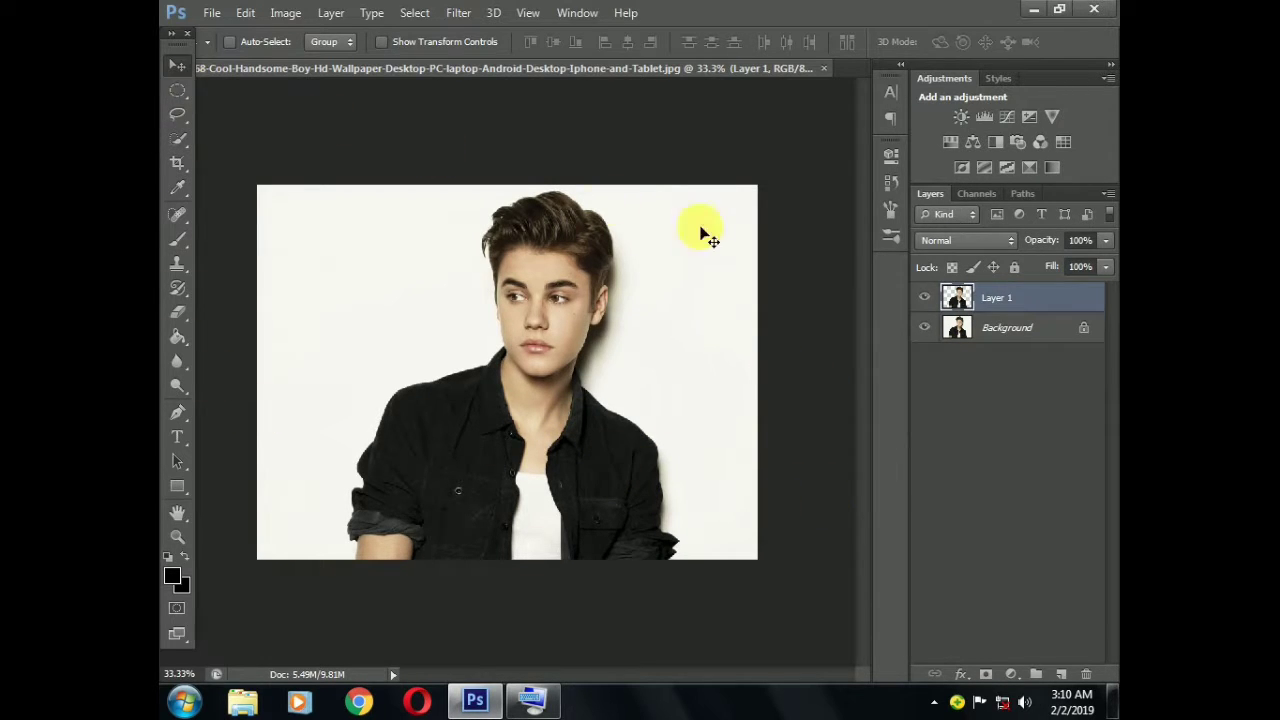
pyautogui.click(924, 327)
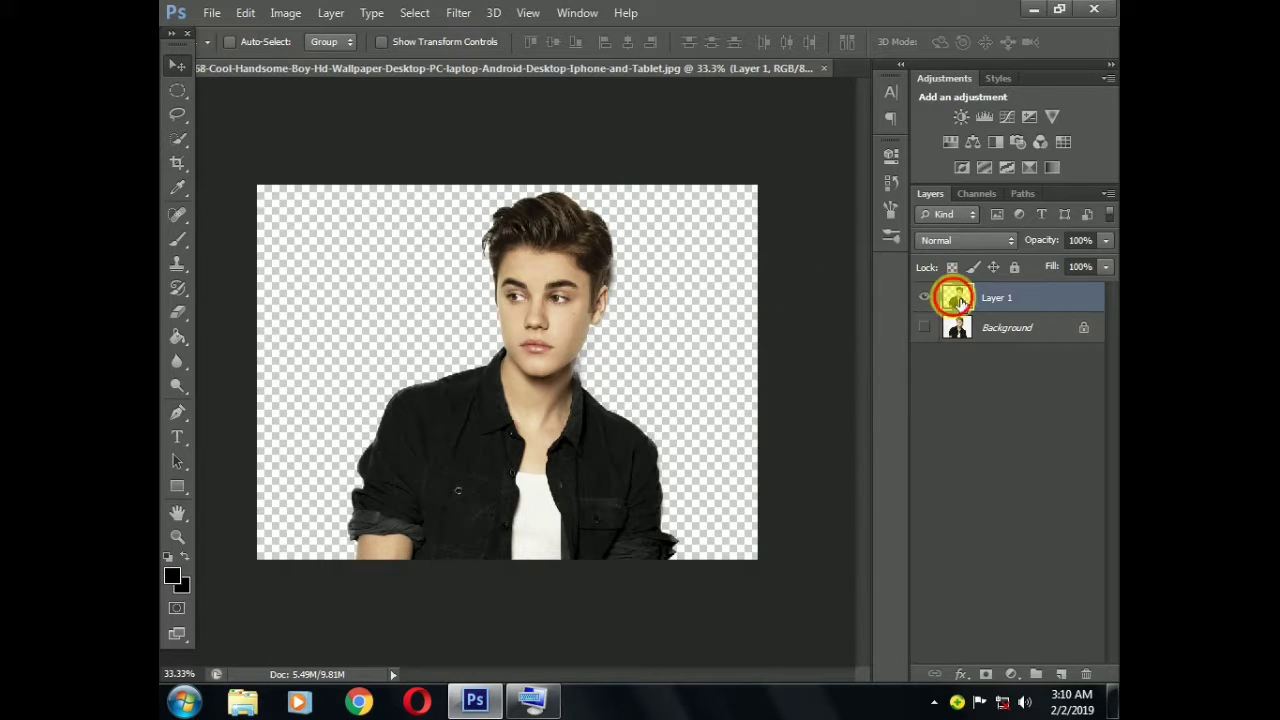
# Apply a Threshold adjustment with level 135 to the cut-out man on Layer 1
pyautogui.click(284, 13)
pyautogui.moveTo(330, 64)
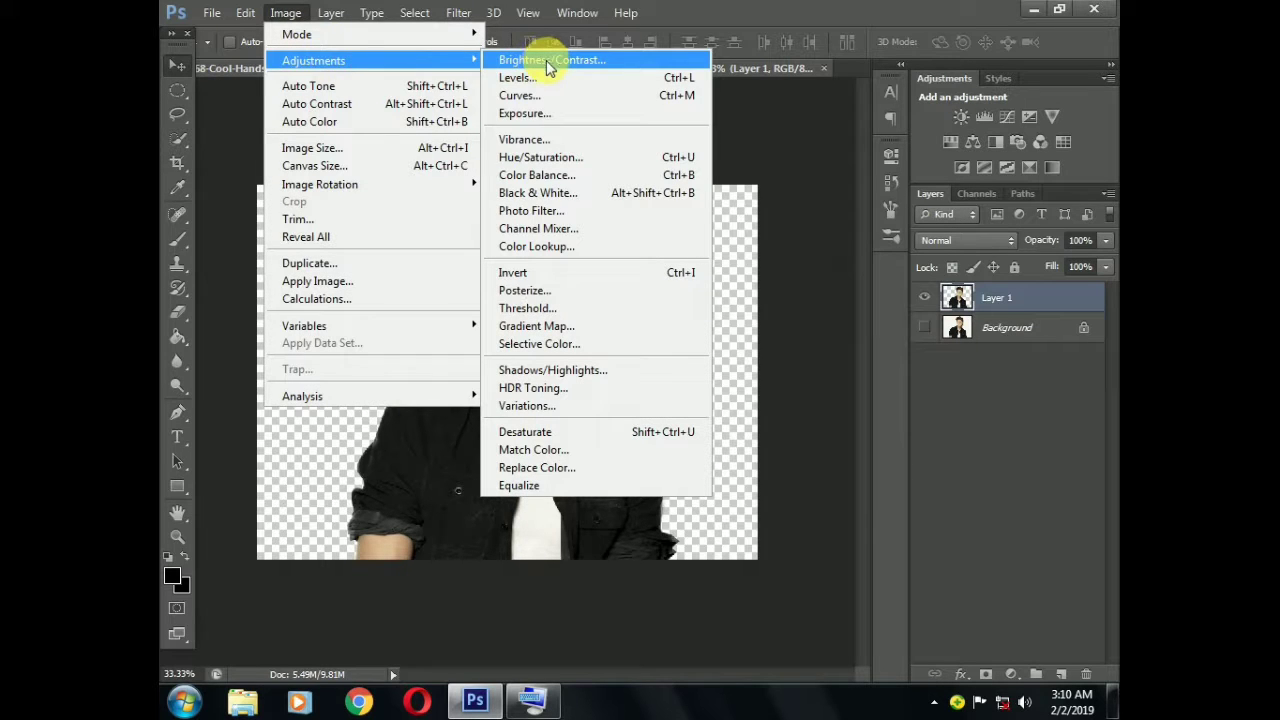
pyautogui.click(528, 309)
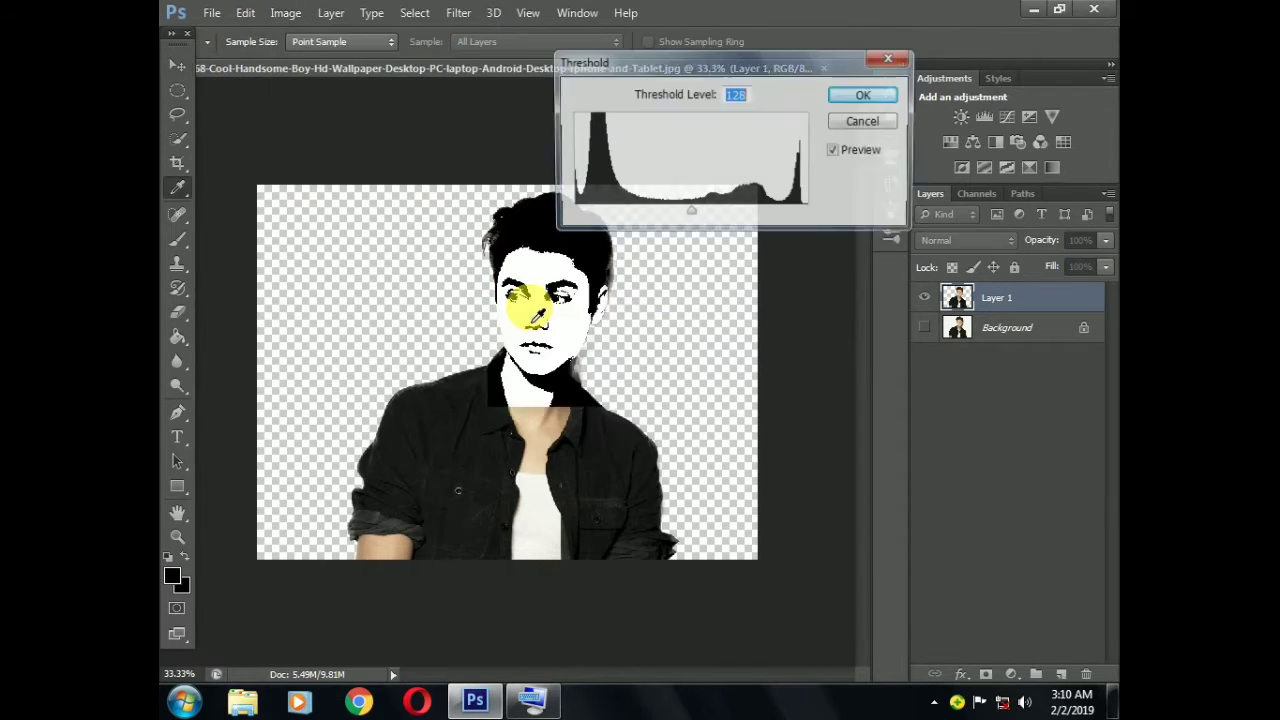
pyautogui.moveTo(691, 216)
pyautogui.mouseDown()
pyautogui.moveTo(654, 217)
pyautogui.moveTo(711, 229)
pyautogui.moveTo(690, 232)
pyautogui.mouseUp()
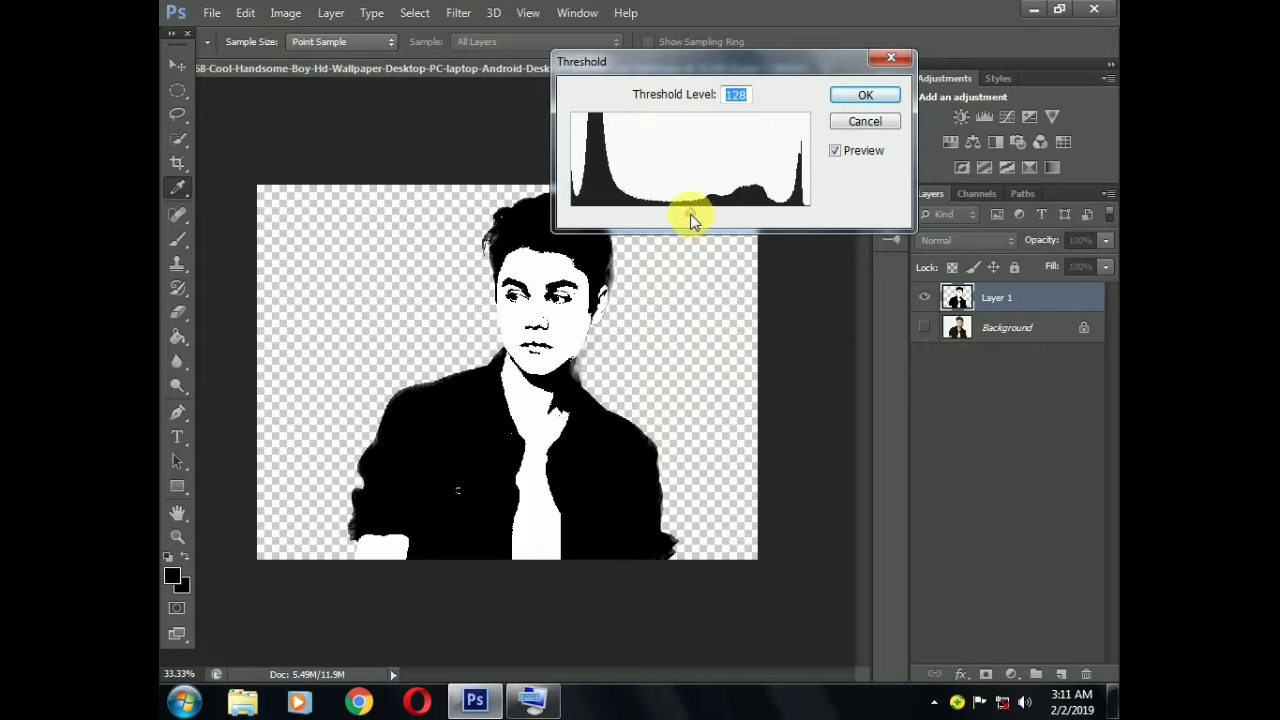
pyautogui.moveTo(690, 218); pyautogui.dragTo(697, 216)
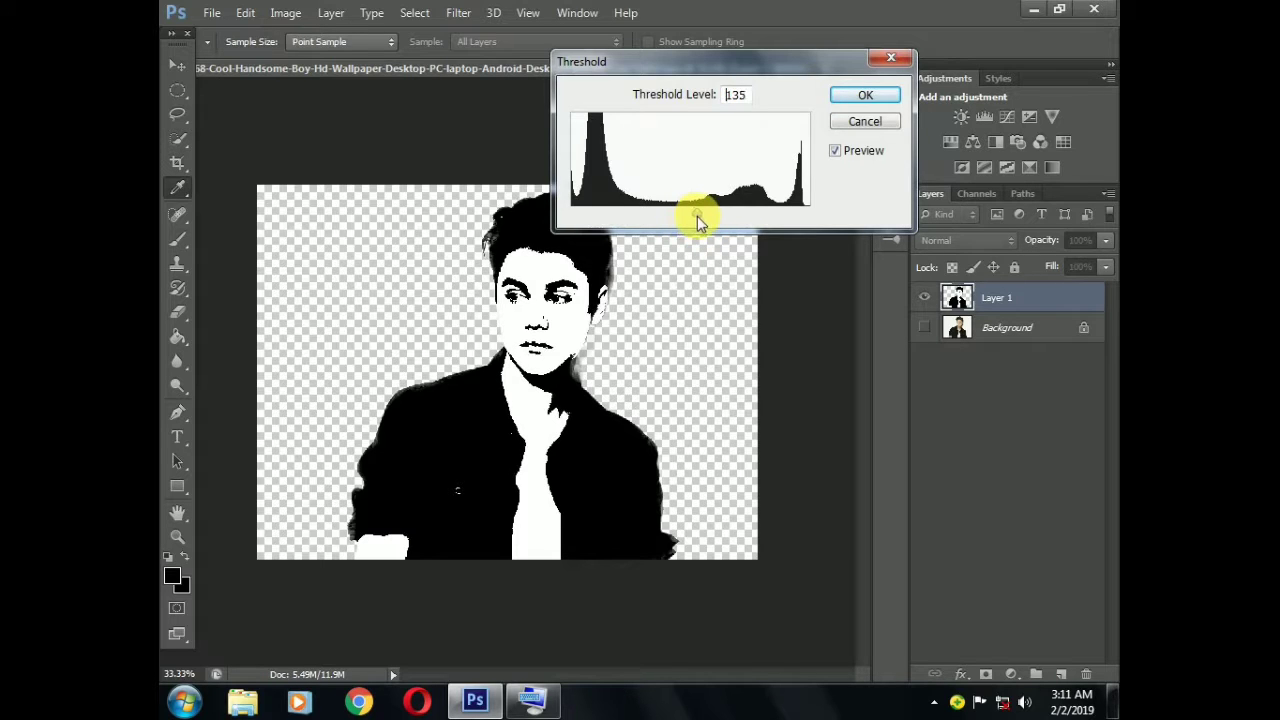
pyautogui.click(866, 97)
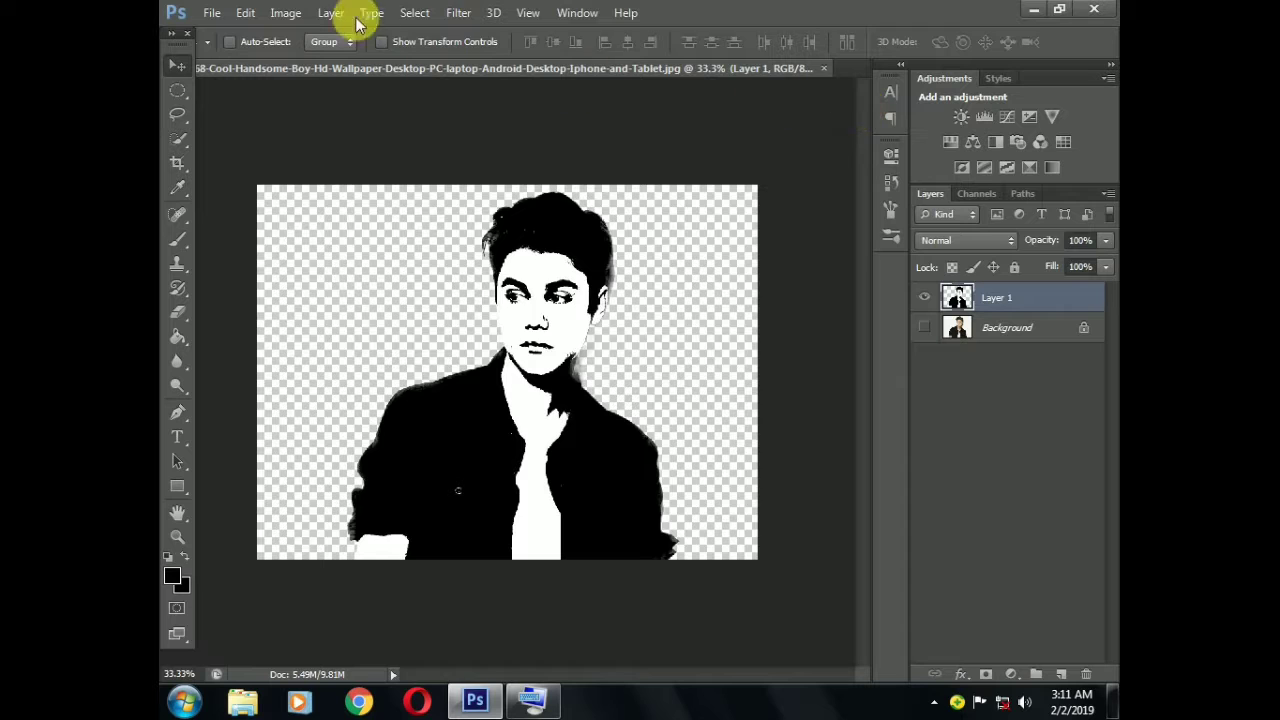
# Select the black areas of Layer 1 with Color Range, copy them onto a new layer and hide Layer 1
pyautogui.click(415, 13)
pyautogui.click(440, 177)
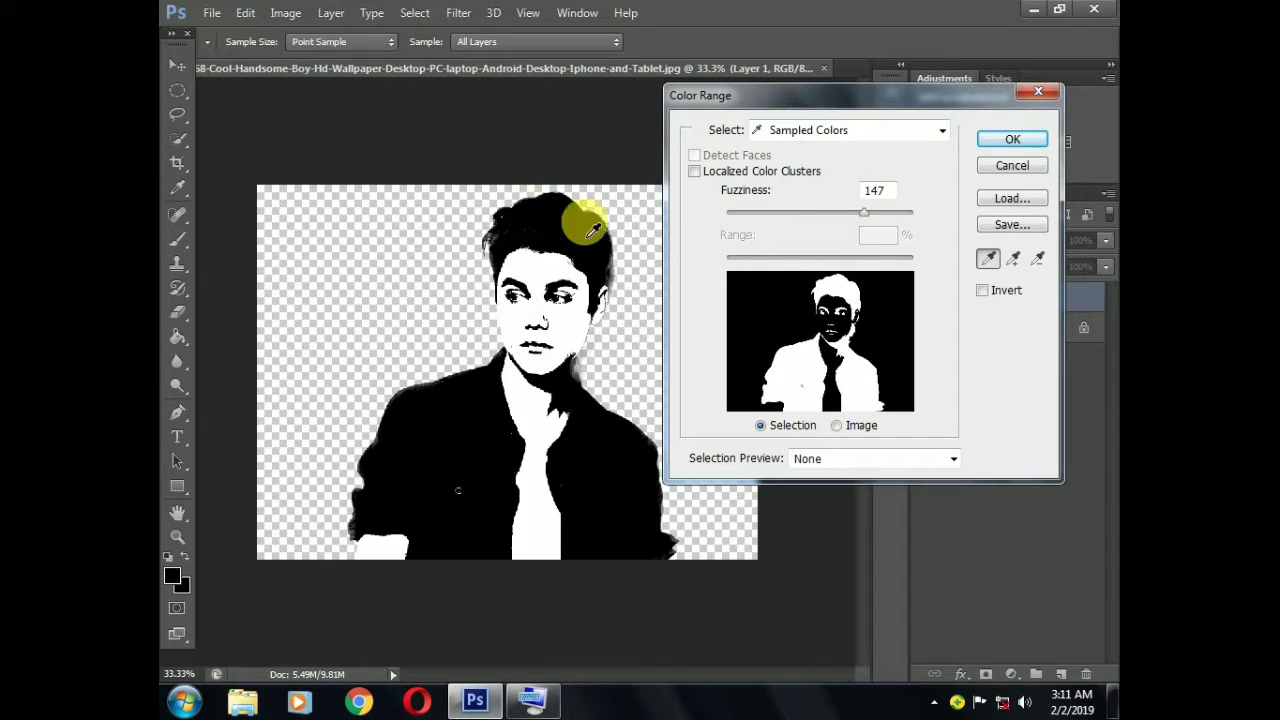
pyautogui.click(1000, 138)
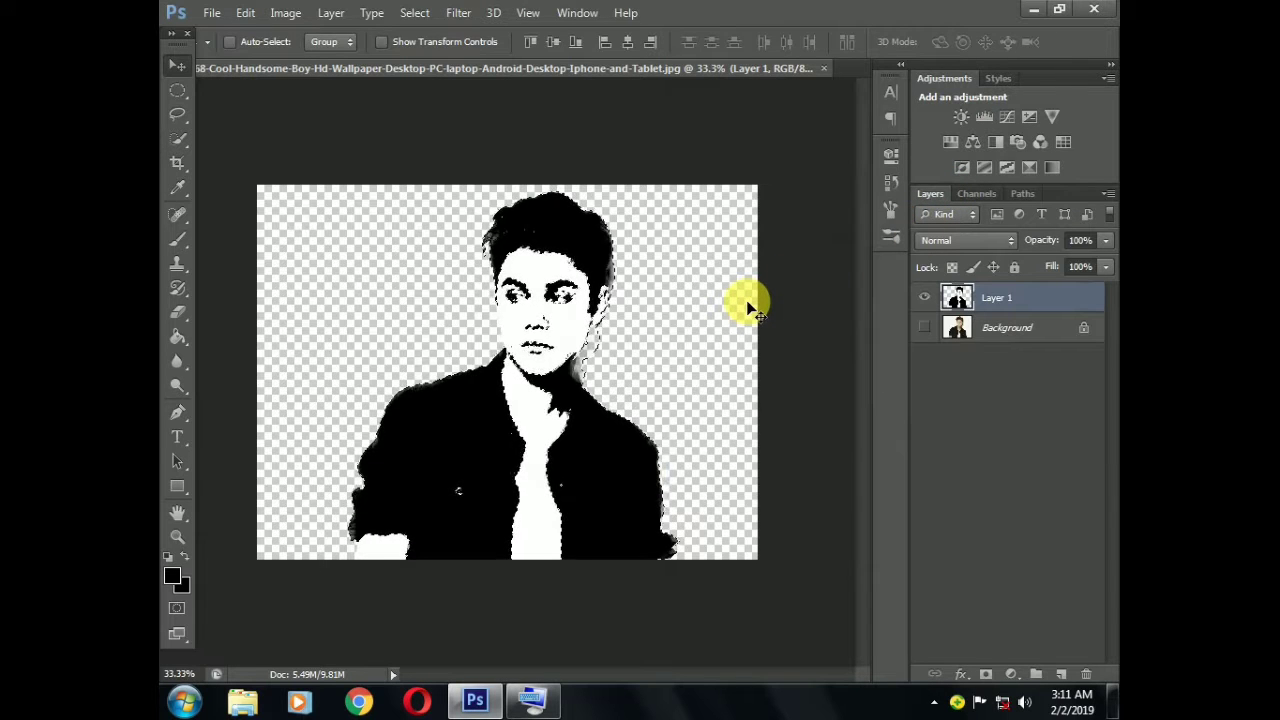
pyautogui.hotkey('ctrl', 'shift', 'alt', 'n')
pyautogui.hotkey('ctrl', 'shift', 'alt', 'e')
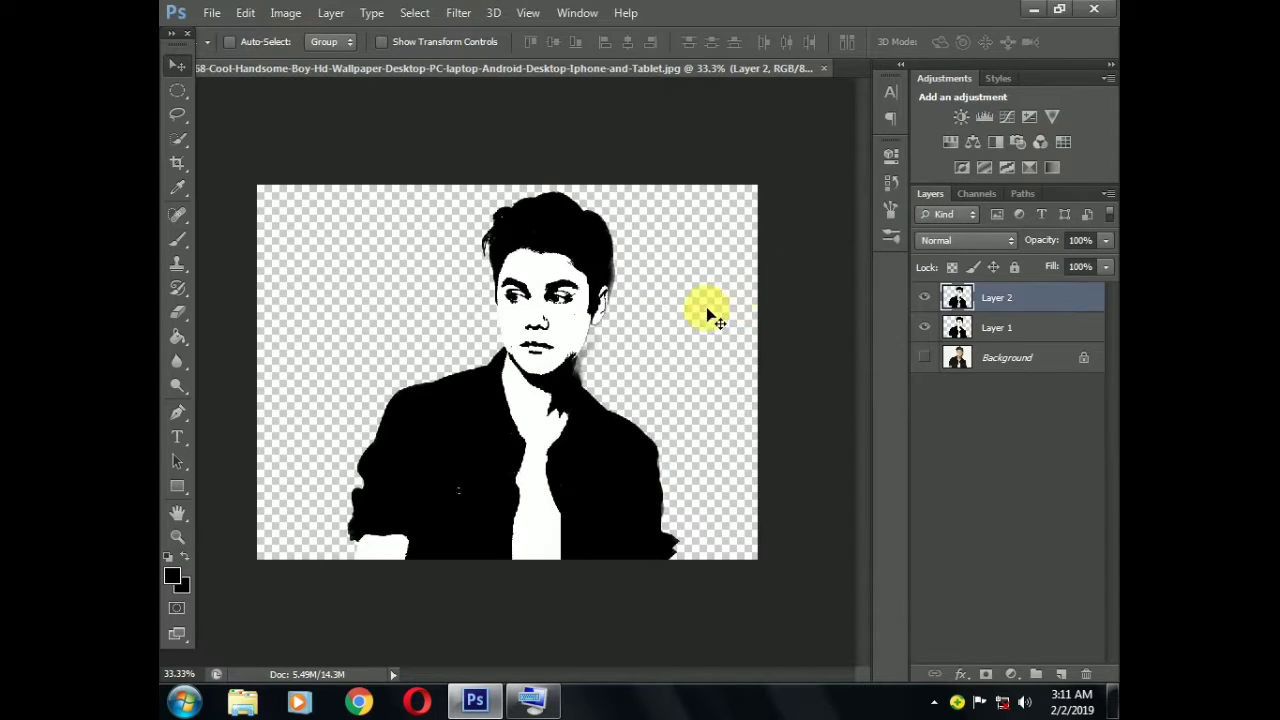
pyautogui.click(925, 328)
# Add a Gradient Fill layer above Layer 2 using the Violet, Orange preset with Linear style at 90°
pyautogui.click(1062, 674)
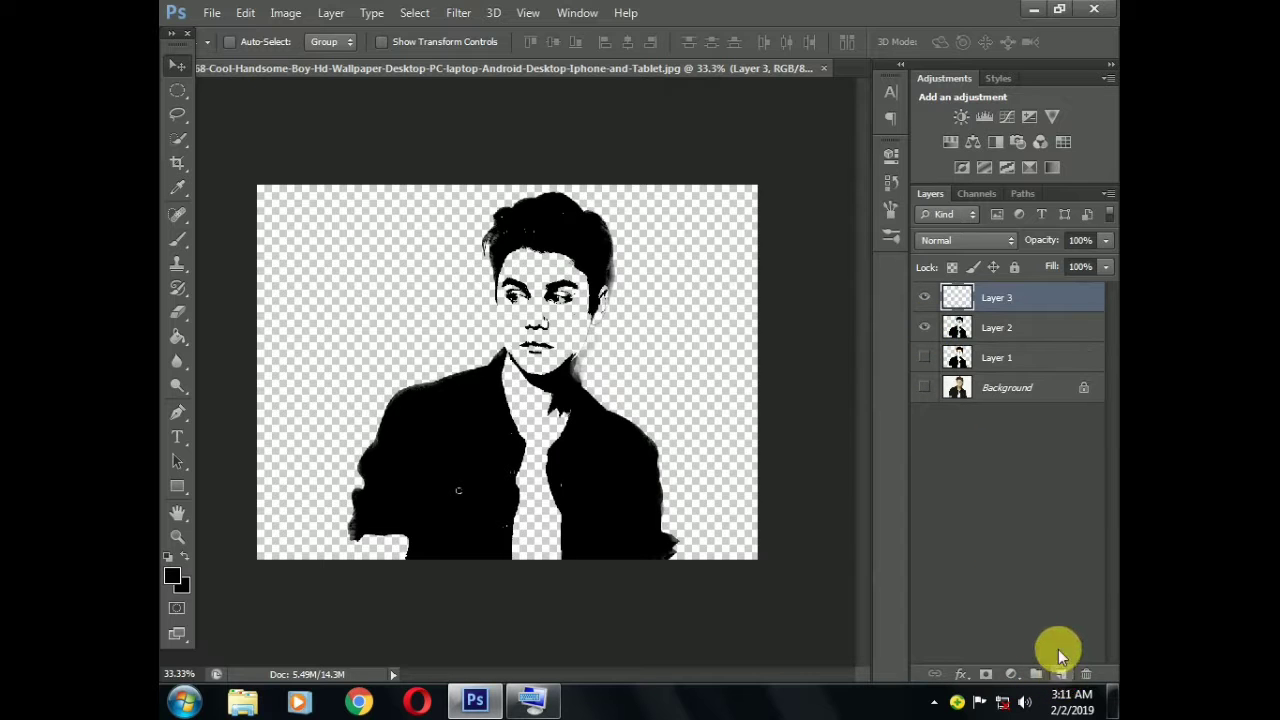
pyautogui.click(1011, 672)
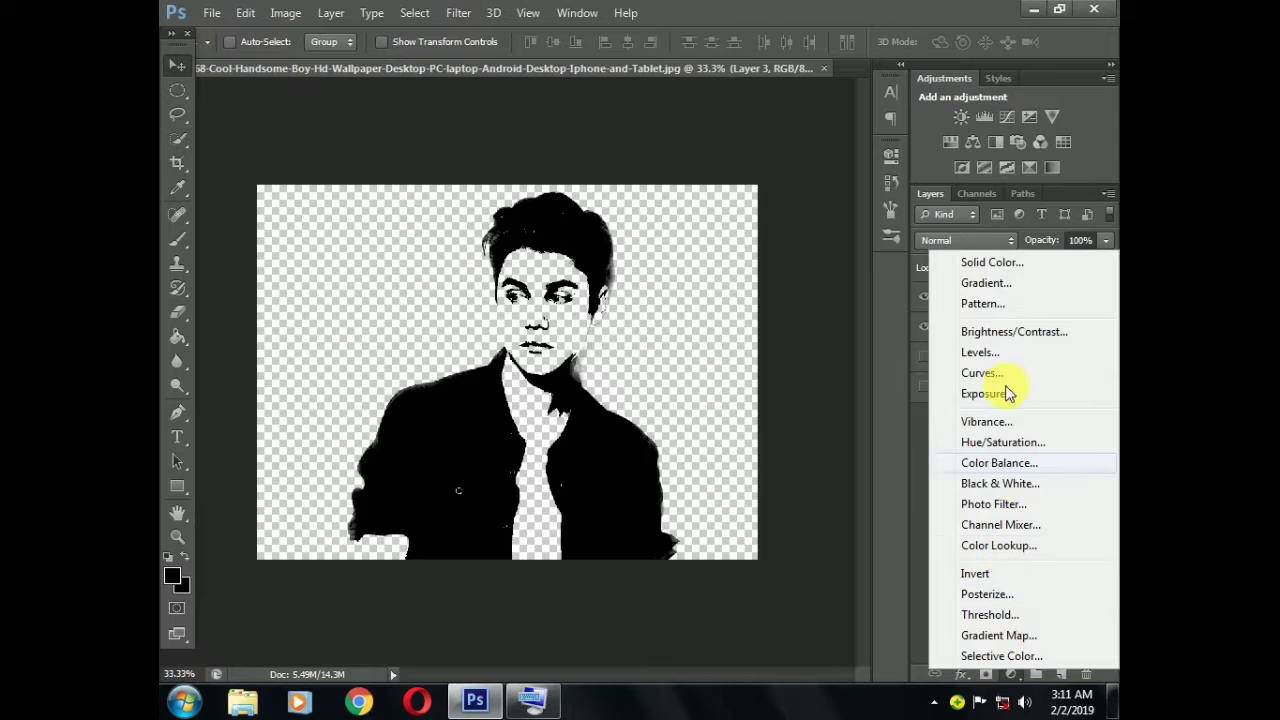
pyautogui.click(985, 284)
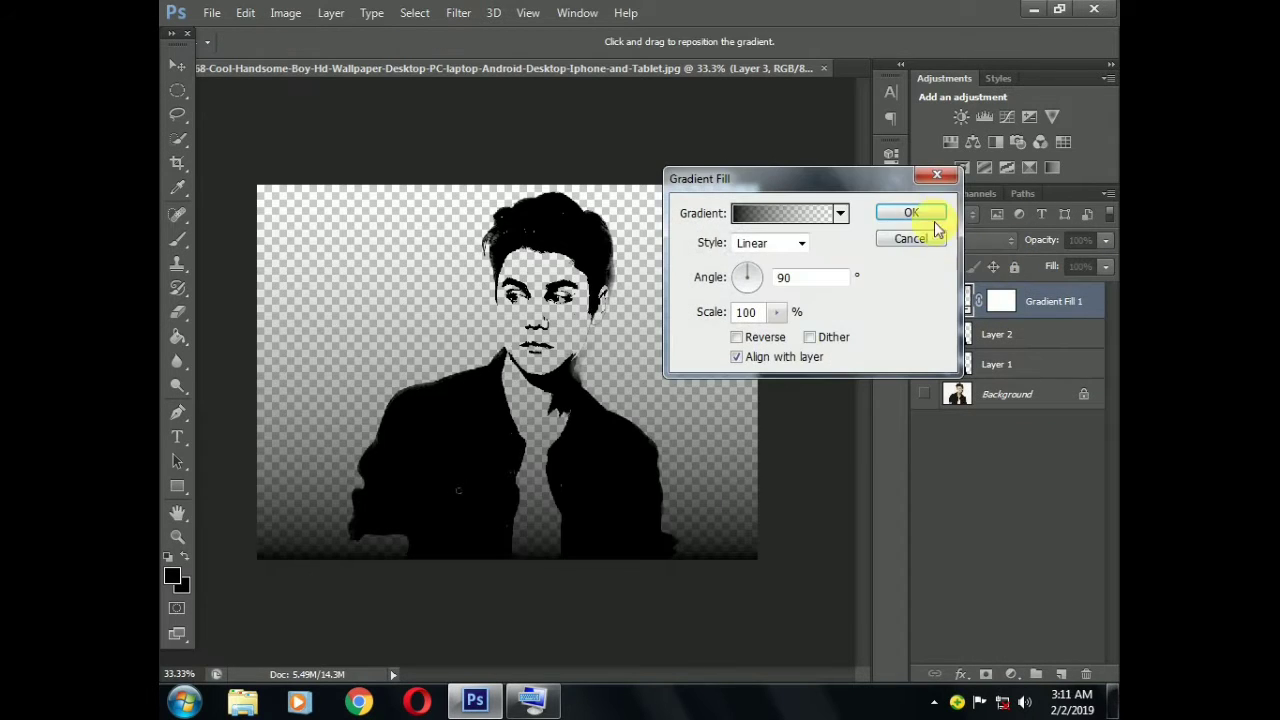
pyautogui.click(790, 229)
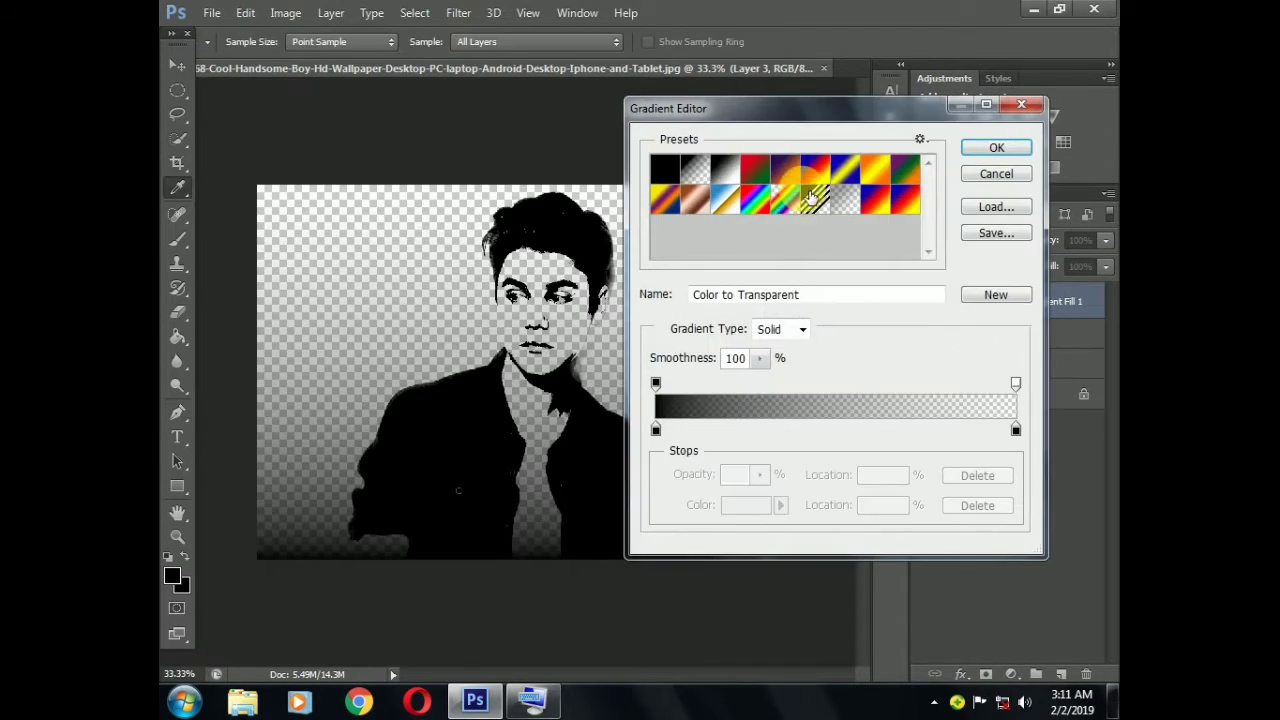
pyautogui.click(793, 178)
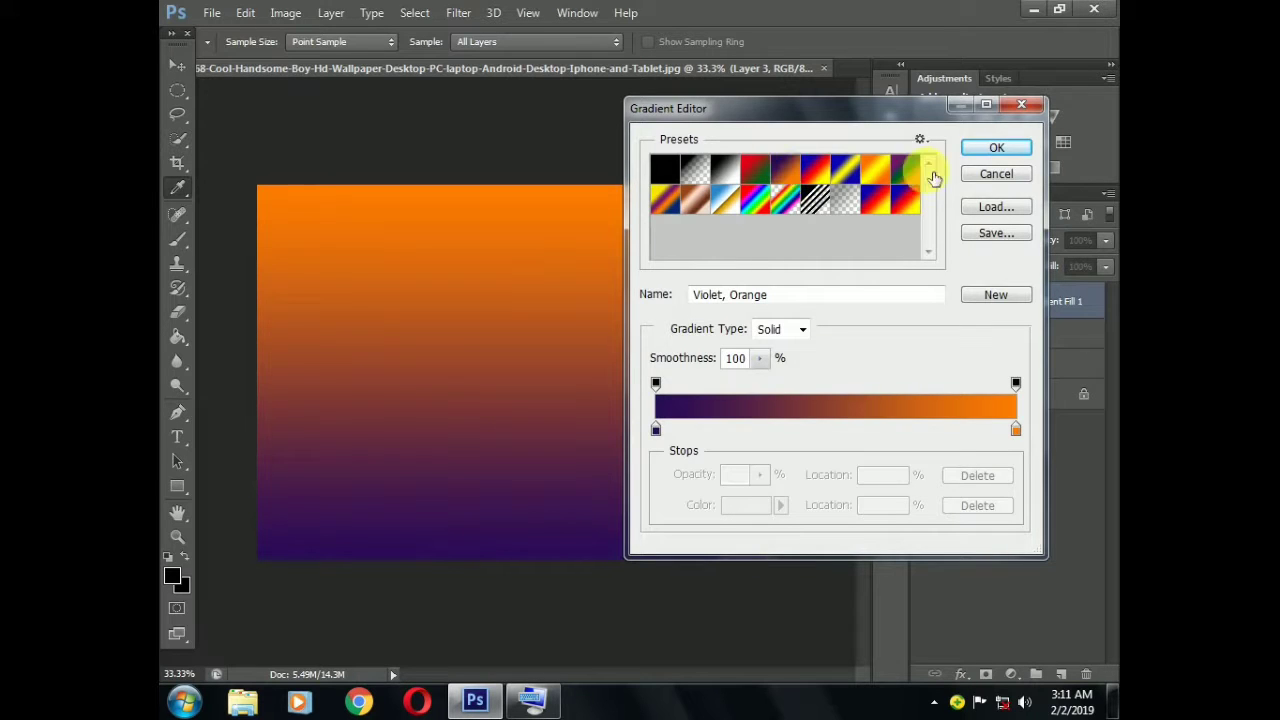
pyautogui.click(981, 151)
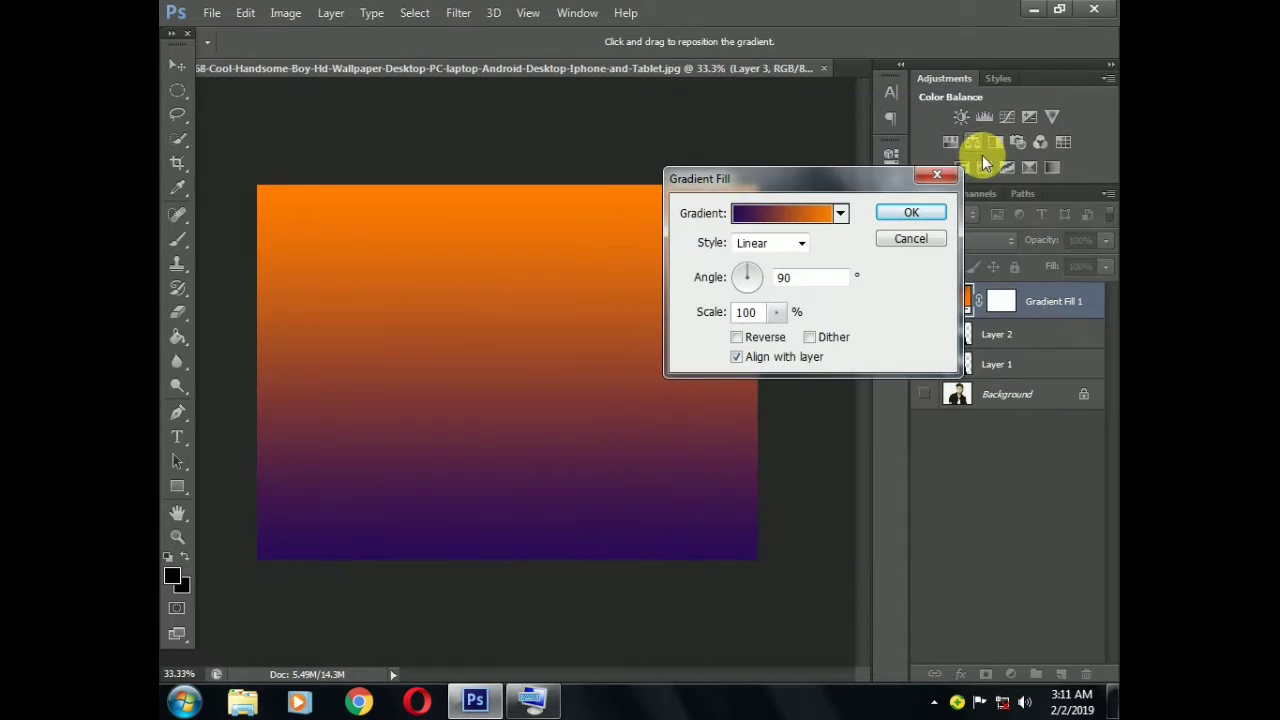
pyautogui.click(928, 213)
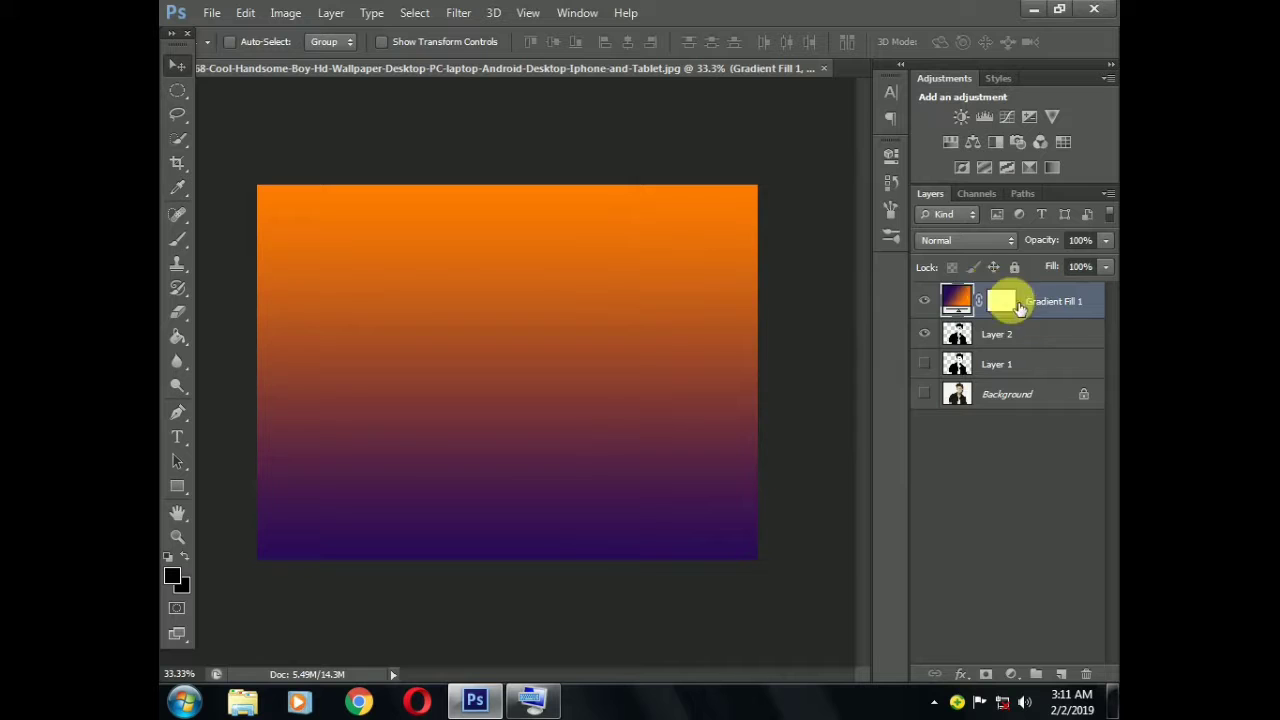
# Try the Darken, Linear Burn and Color Burn blend modes on the gradient fill layer
pyautogui.click(983, 243)
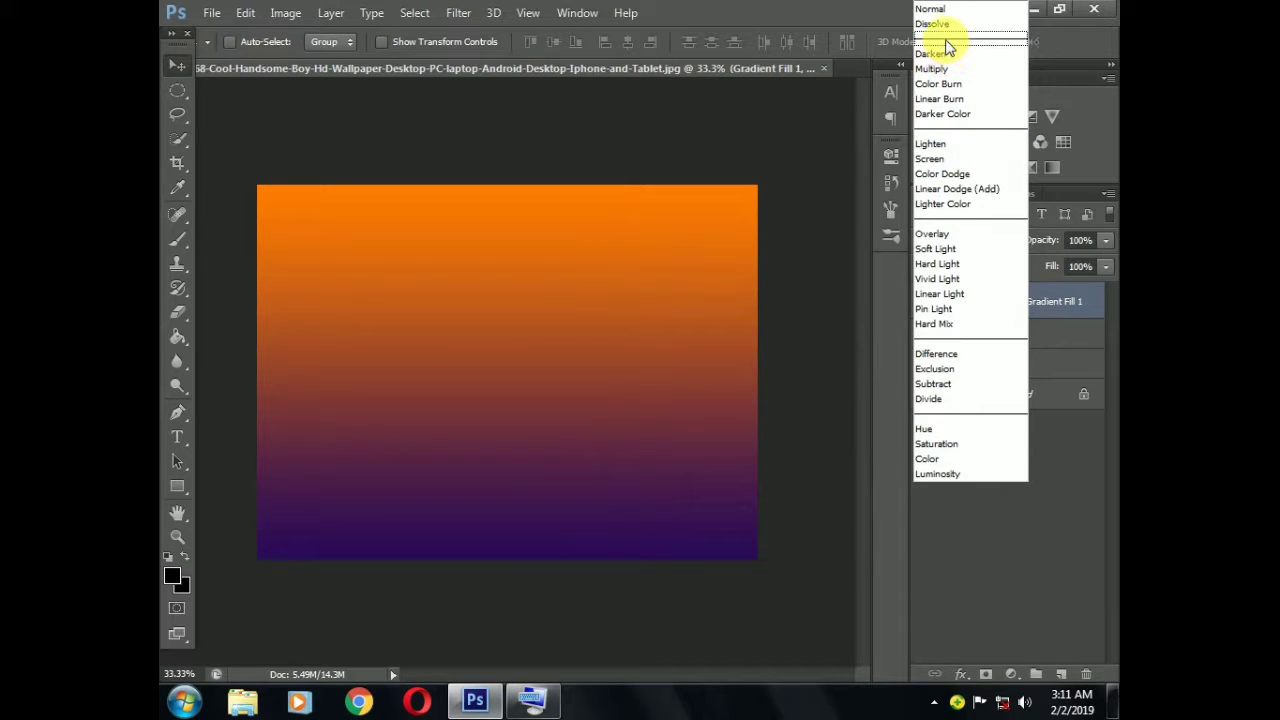
pyautogui.click(945, 25)
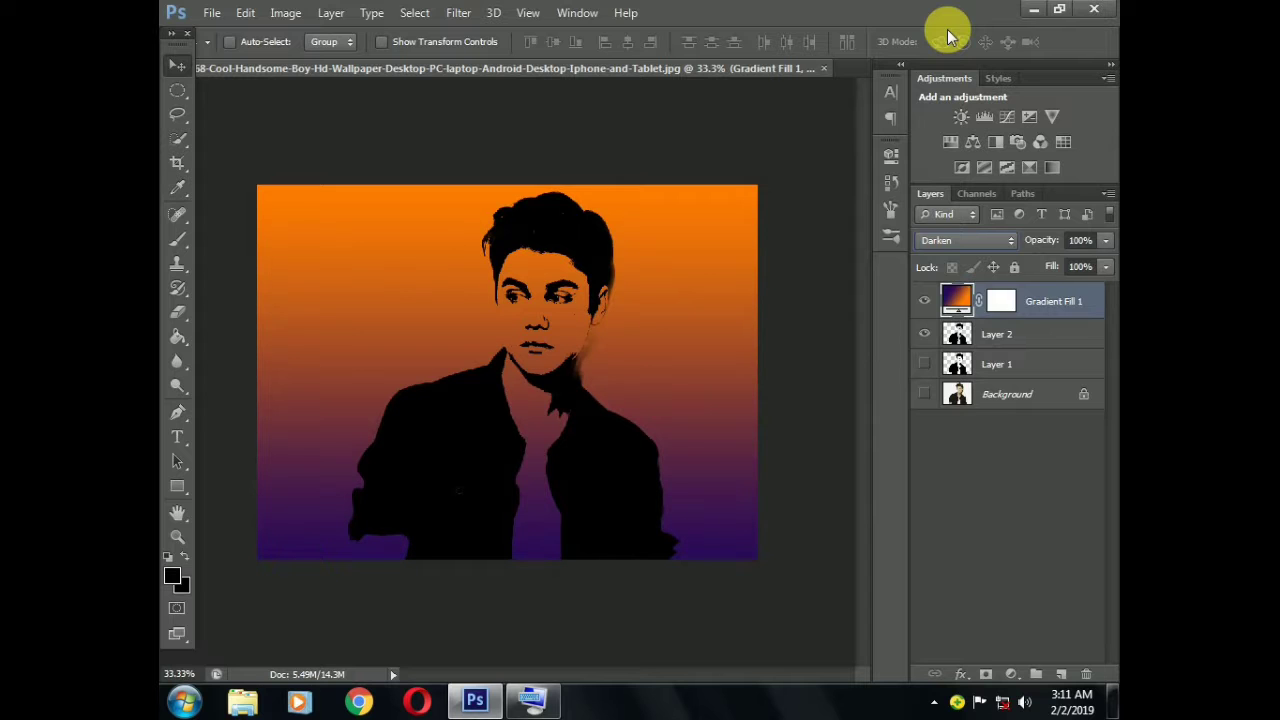
pyautogui.click(1006, 242)
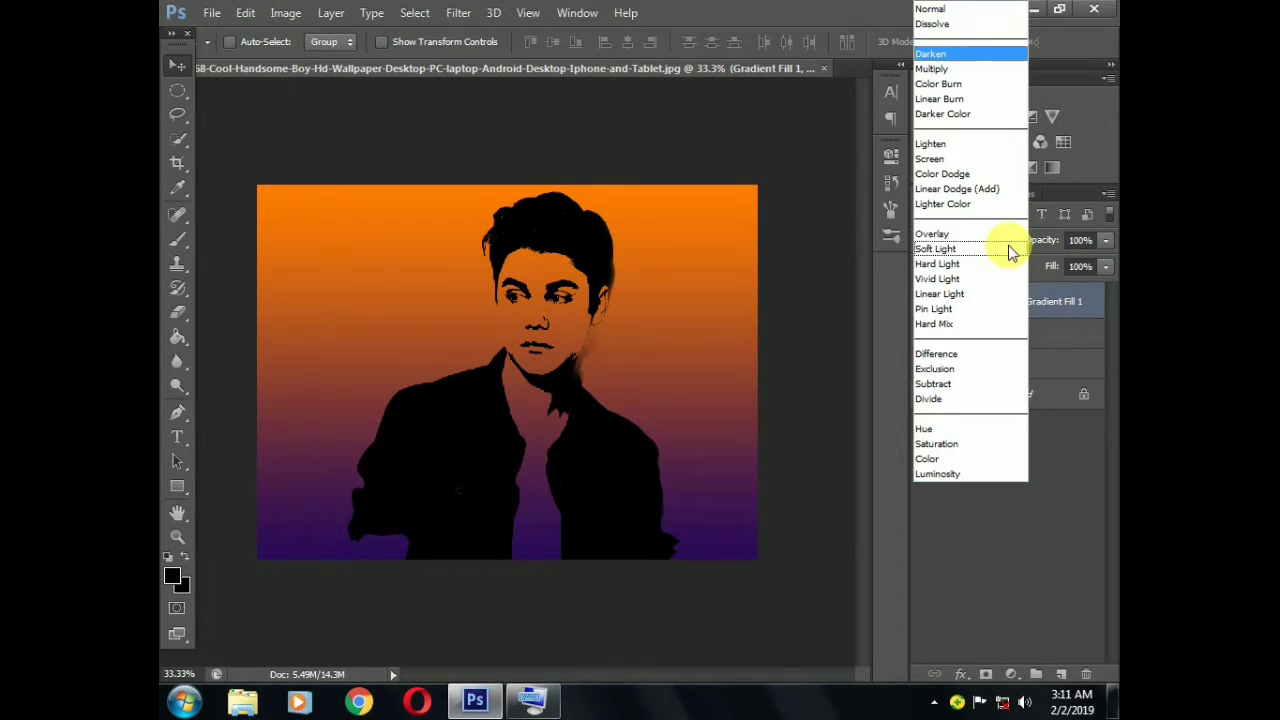
pyautogui.click(958, 68)
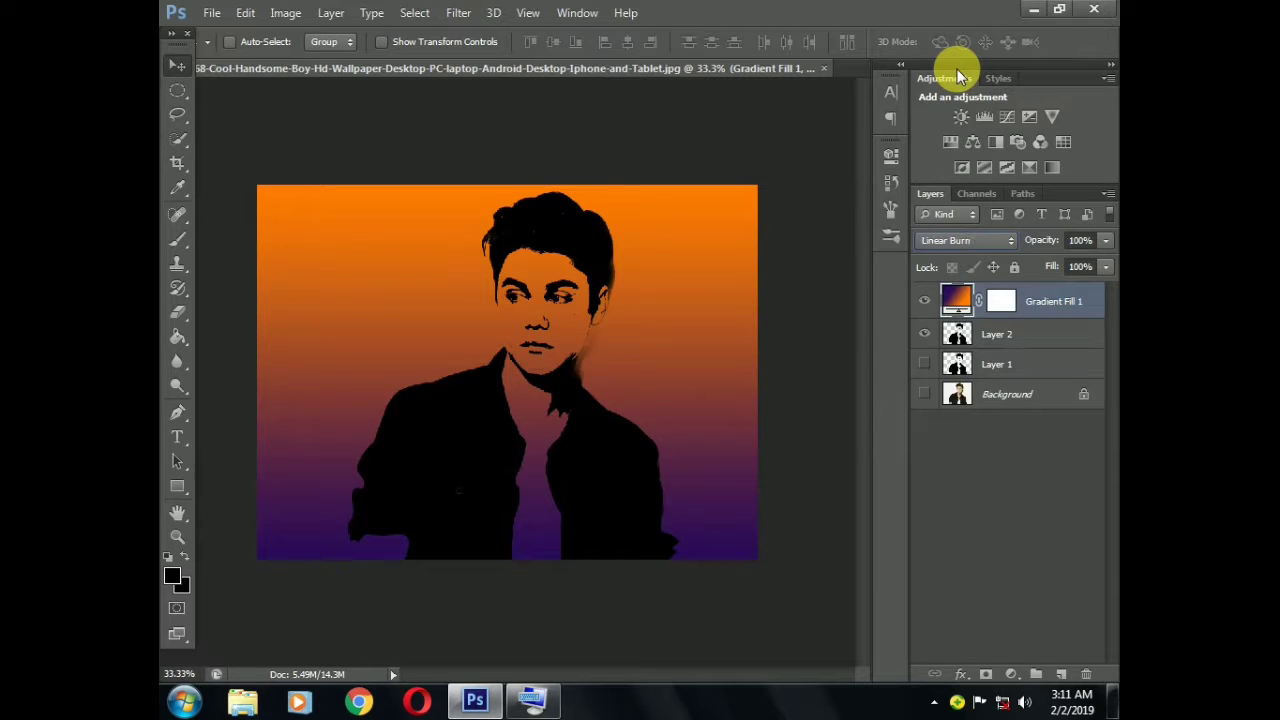
pyautogui.hotkey('shift', '+')
pyautogui.hotkey('shift', '+')
pyautogui.hotkey('shift', '+')
pyautogui.hotkey('shift', '+')
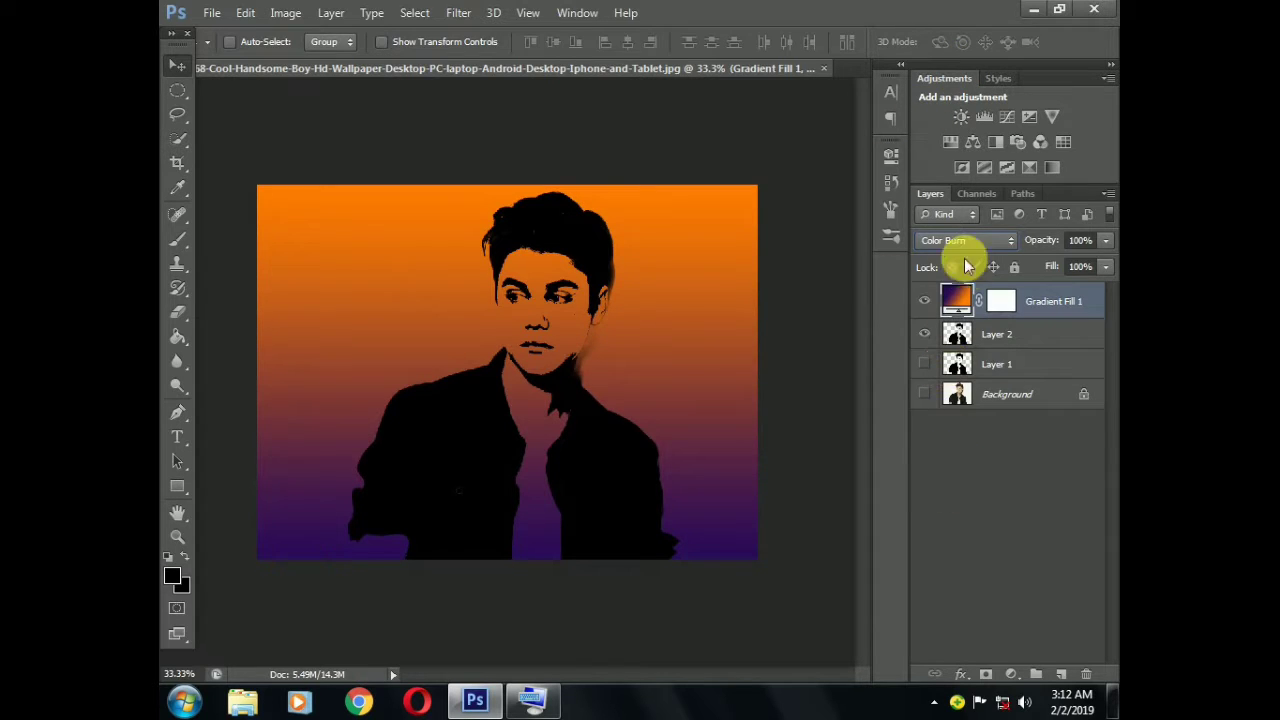
# Compare the image with Layer 1 shown and hidden, and move the gradient fill layer directly below Layer 2
pyautogui.click(927, 367)
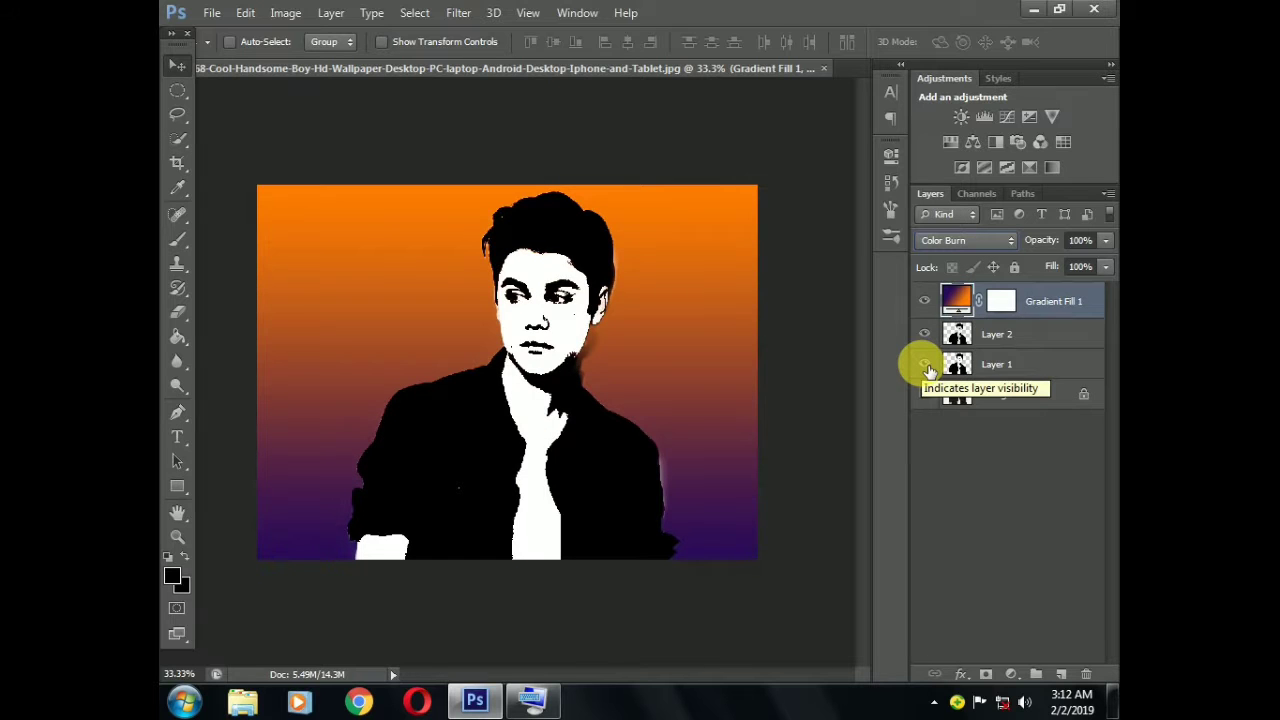
pyautogui.click(926, 366)
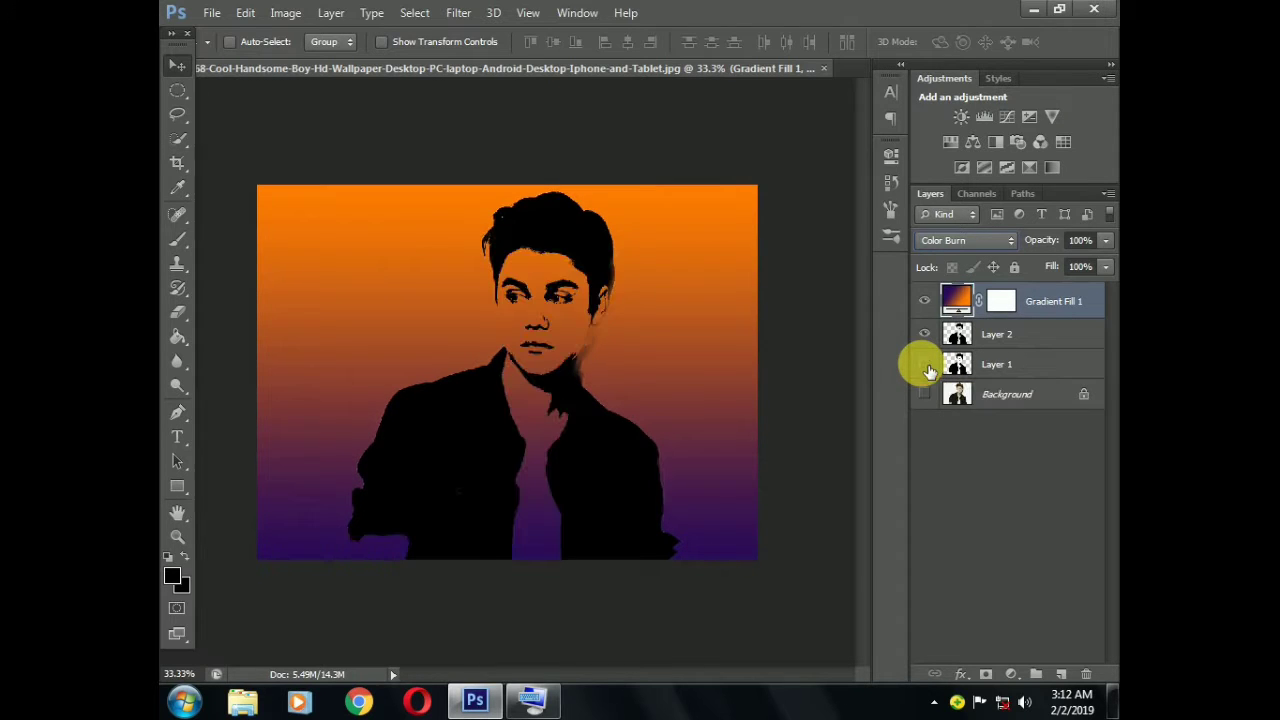
pyautogui.moveTo(1018, 300); pyautogui.dragTo(1040, 345)
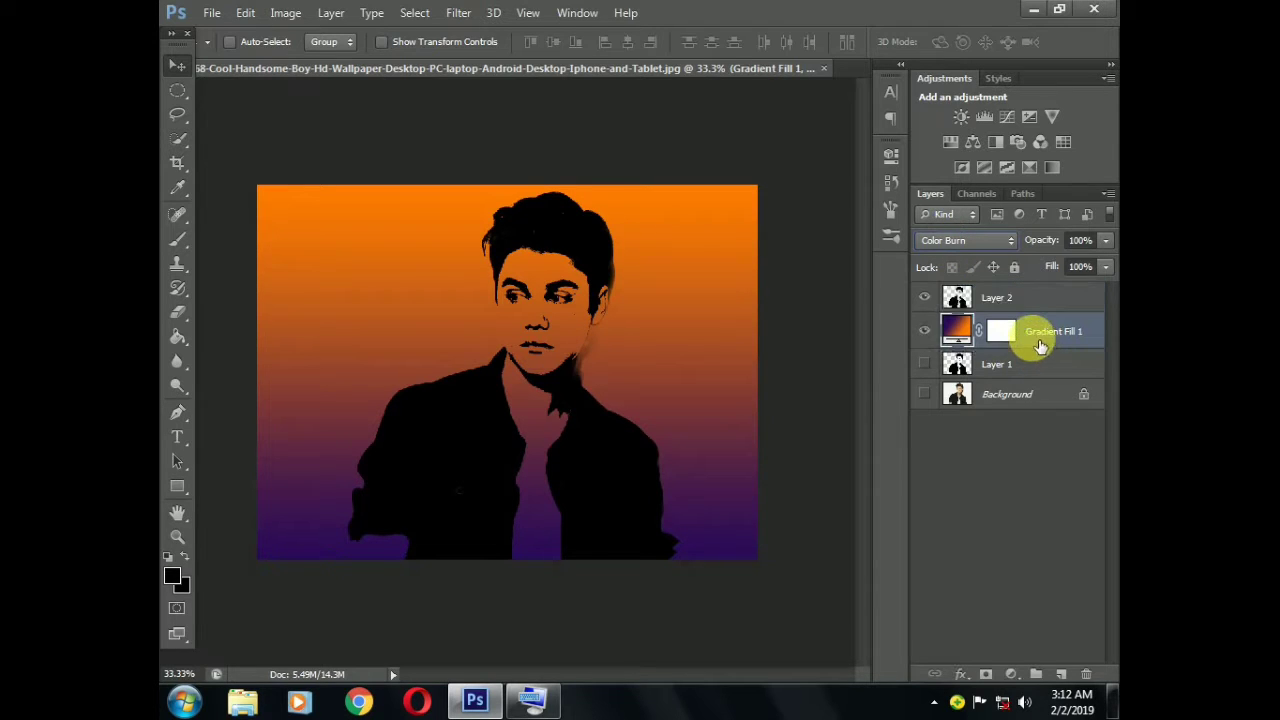
# Try several blend modes on Layer 2, including Darken and Screen, and return it to Normal
pyautogui.click(1016, 308)
pyautogui.click(991, 238)
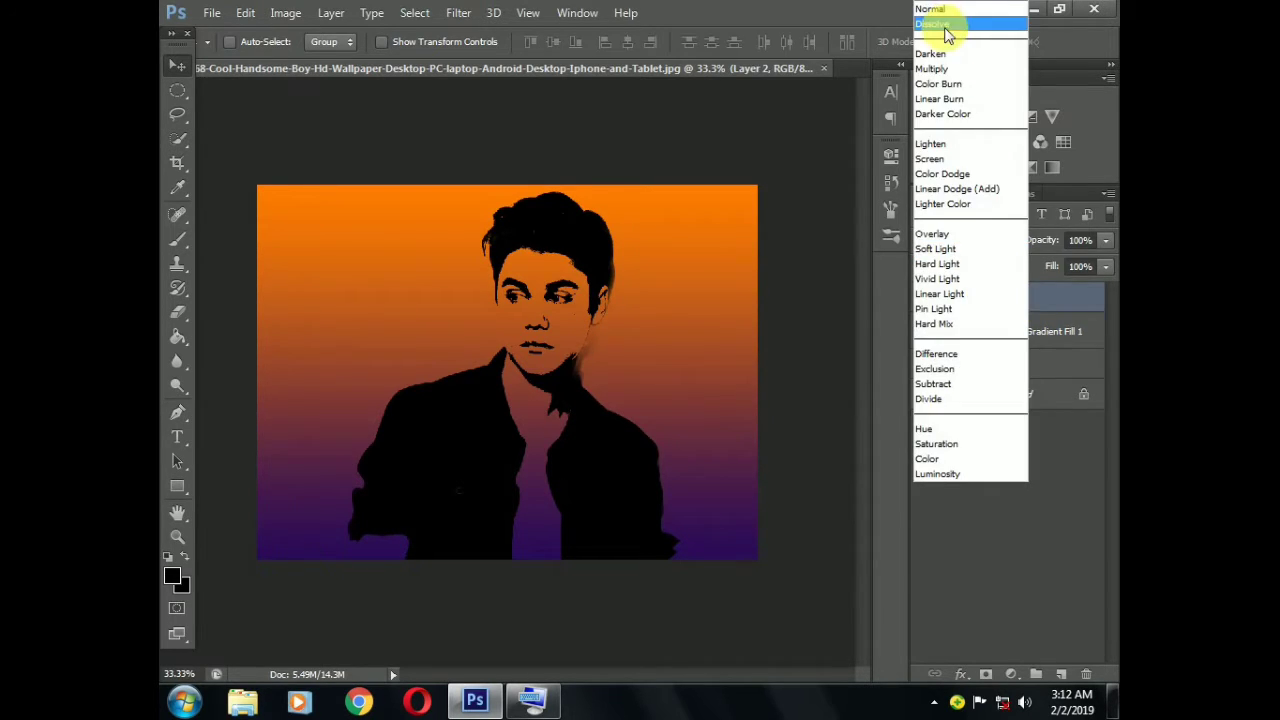
pyautogui.click(932, 68)
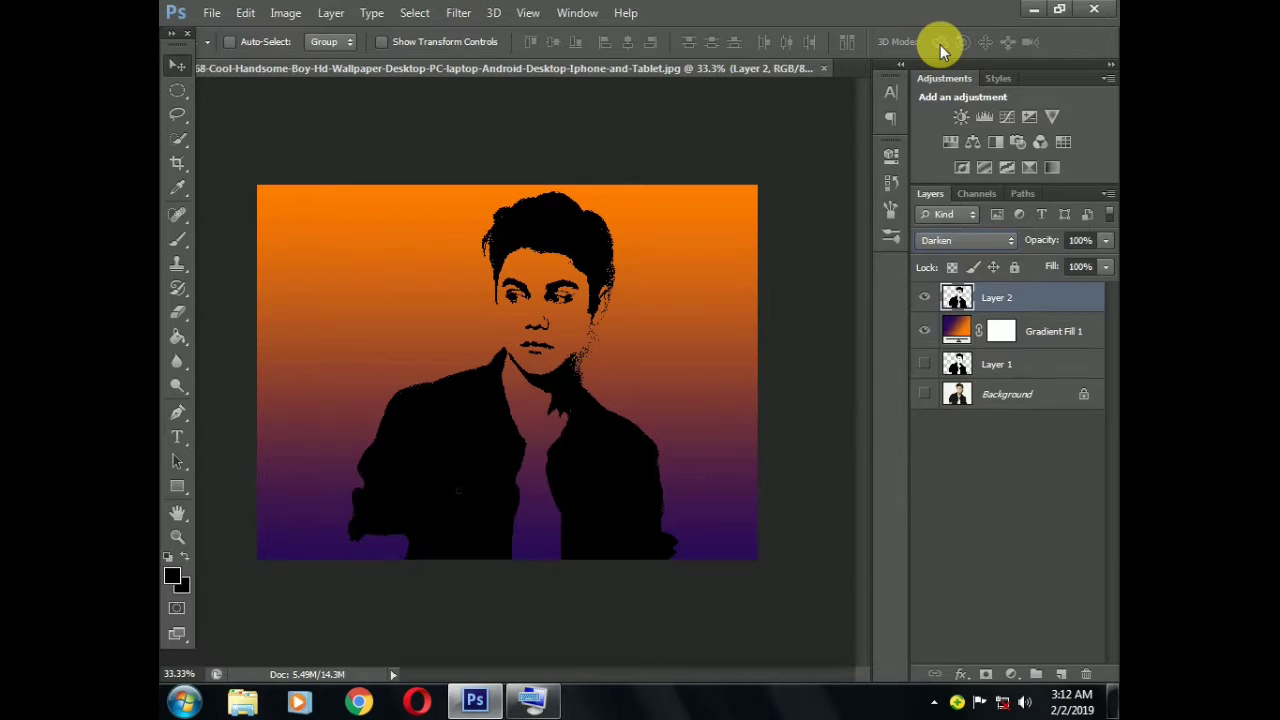
pyautogui.press('Down')
pyautogui.press('Down')
pyautogui.press('Down')
pyautogui.press('Down')
pyautogui.press('Down')
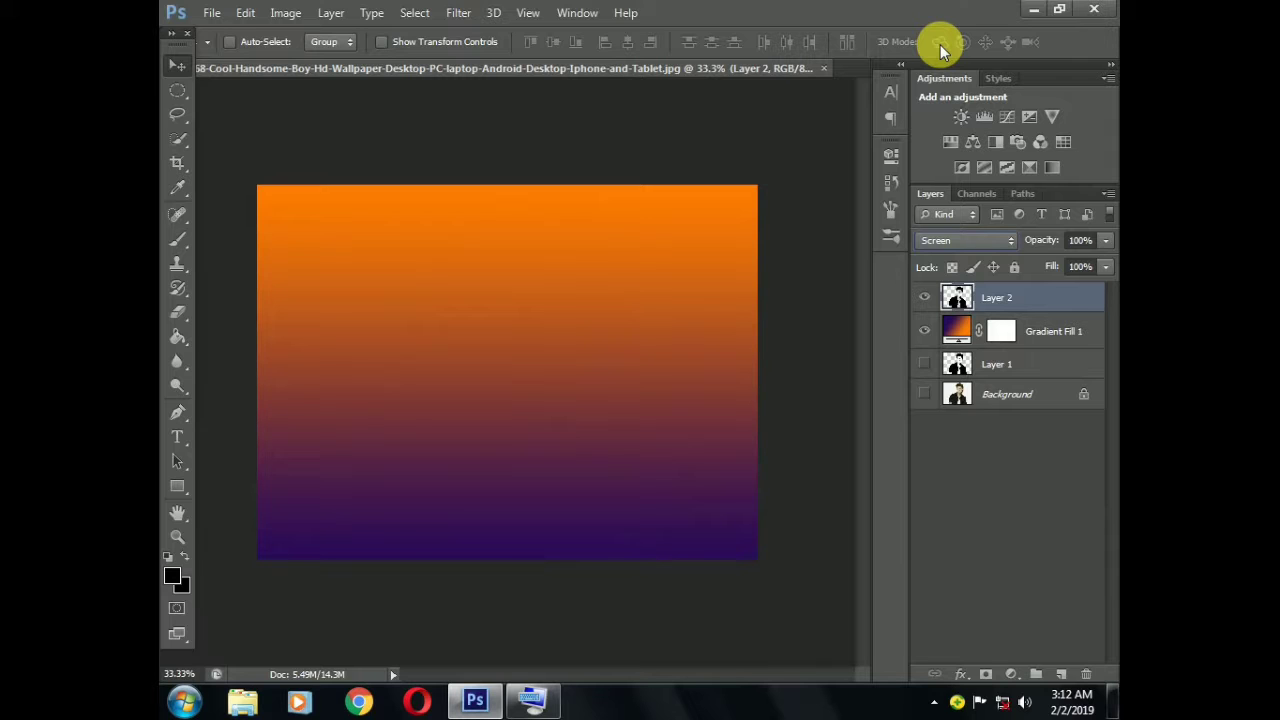
pyautogui.press('Down')
pyautogui.press('Up')
pyautogui.press('Up')
pyautogui.press('Up')
pyautogui.press('Up')
pyautogui.press('Up')
pyautogui.press('Up')
pyautogui.press('Up')
pyautogui.press('Up')
pyautogui.press('Up')
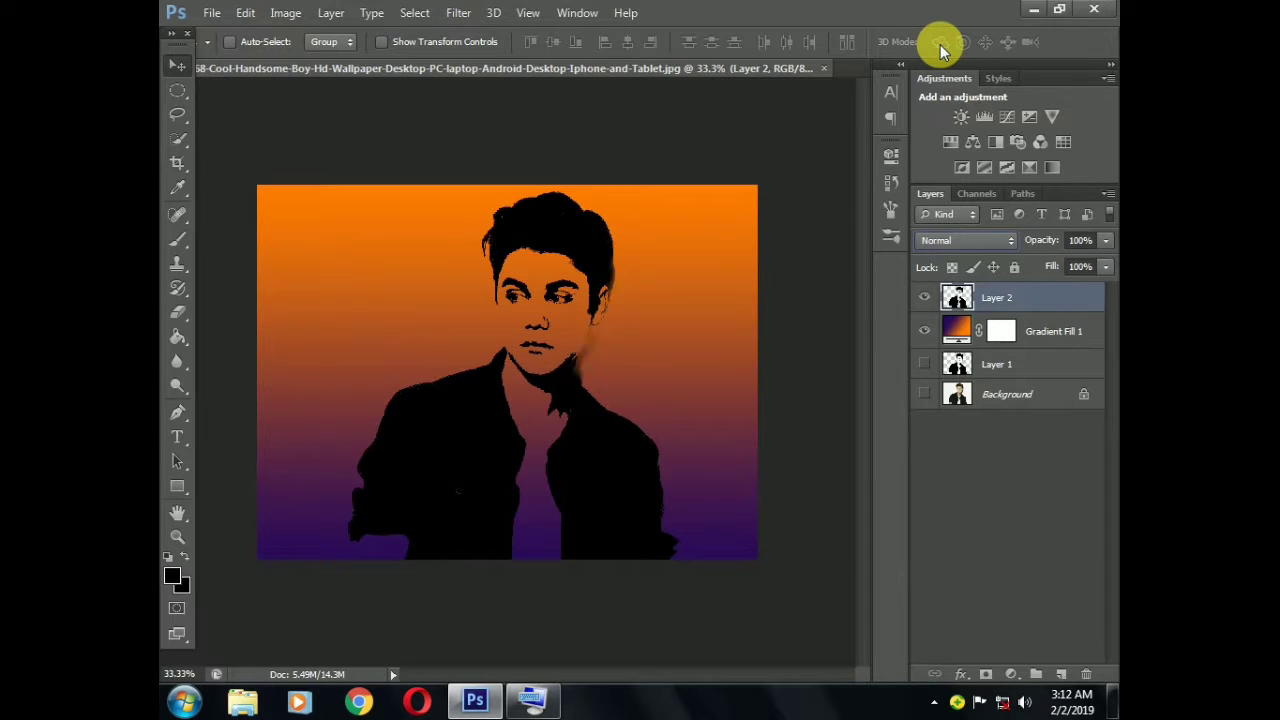
# Set the gradient fill layer's blend mode to Normal and Layer 2's blend mode to Overlay
pyautogui.click(1000, 331)
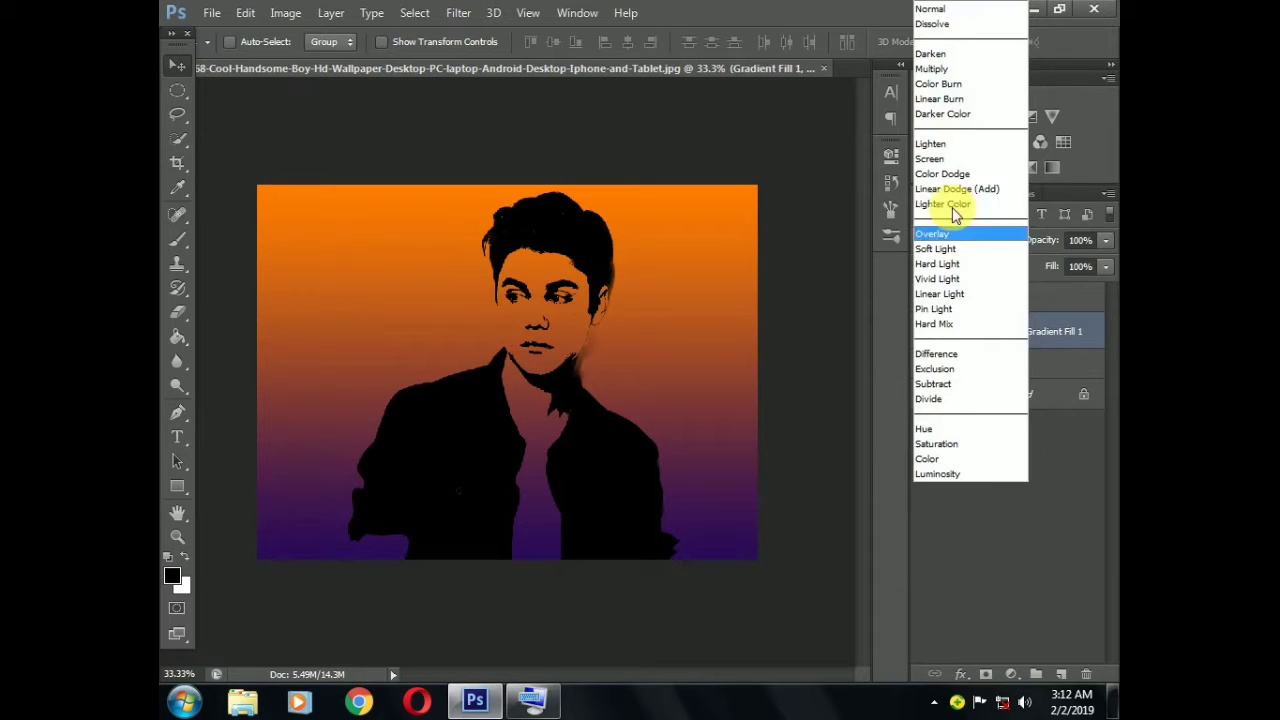
pyautogui.click(940, 9)
pyautogui.click(1000, 298)
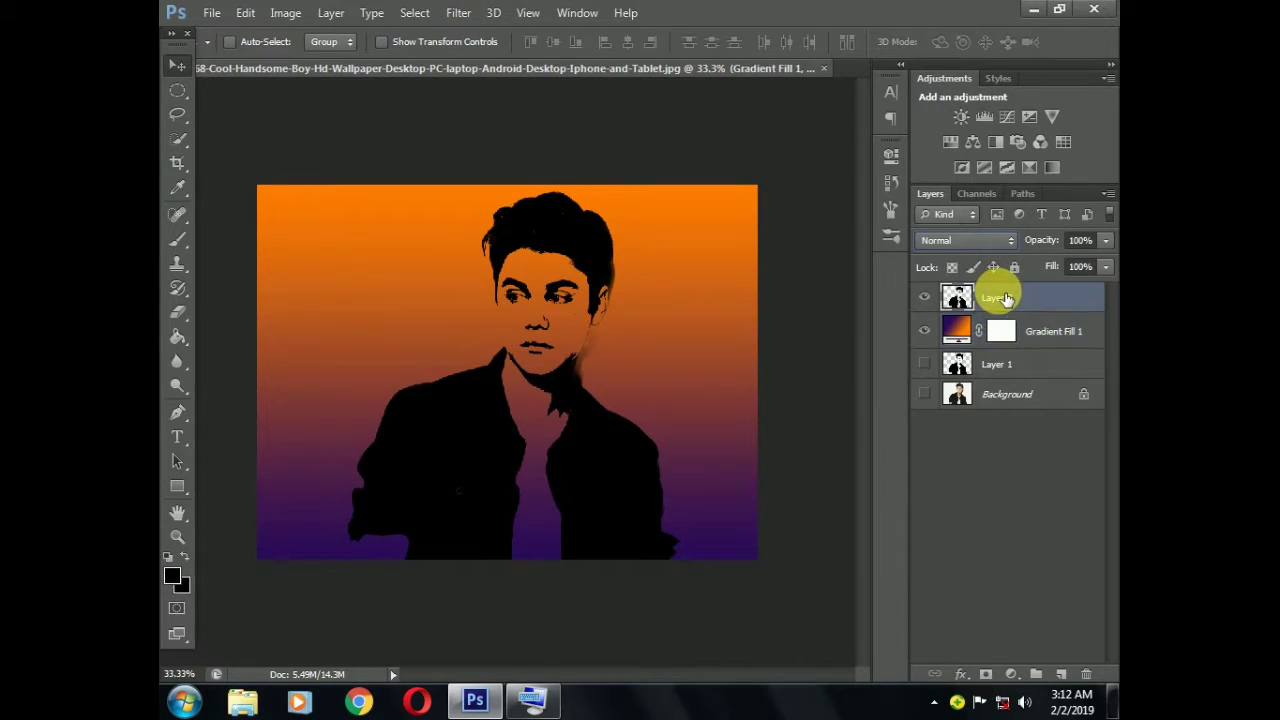
pyautogui.click(985, 241)
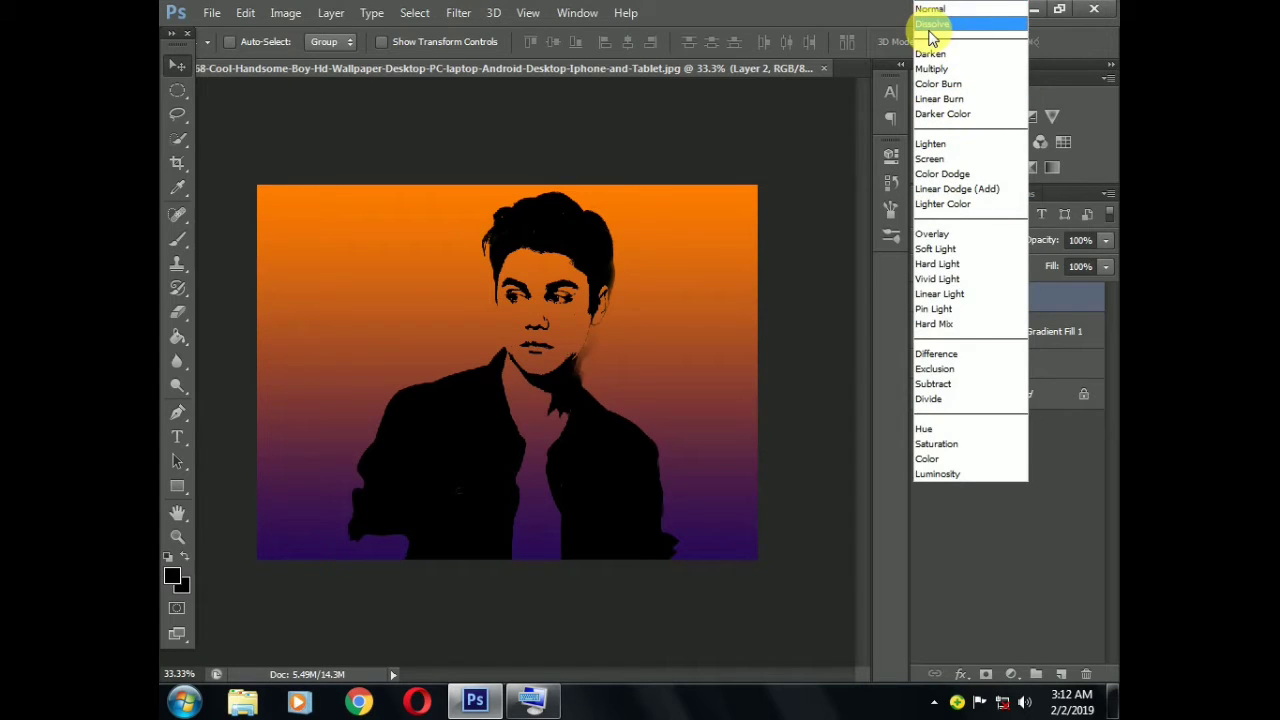
pyautogui.click(929, 30)
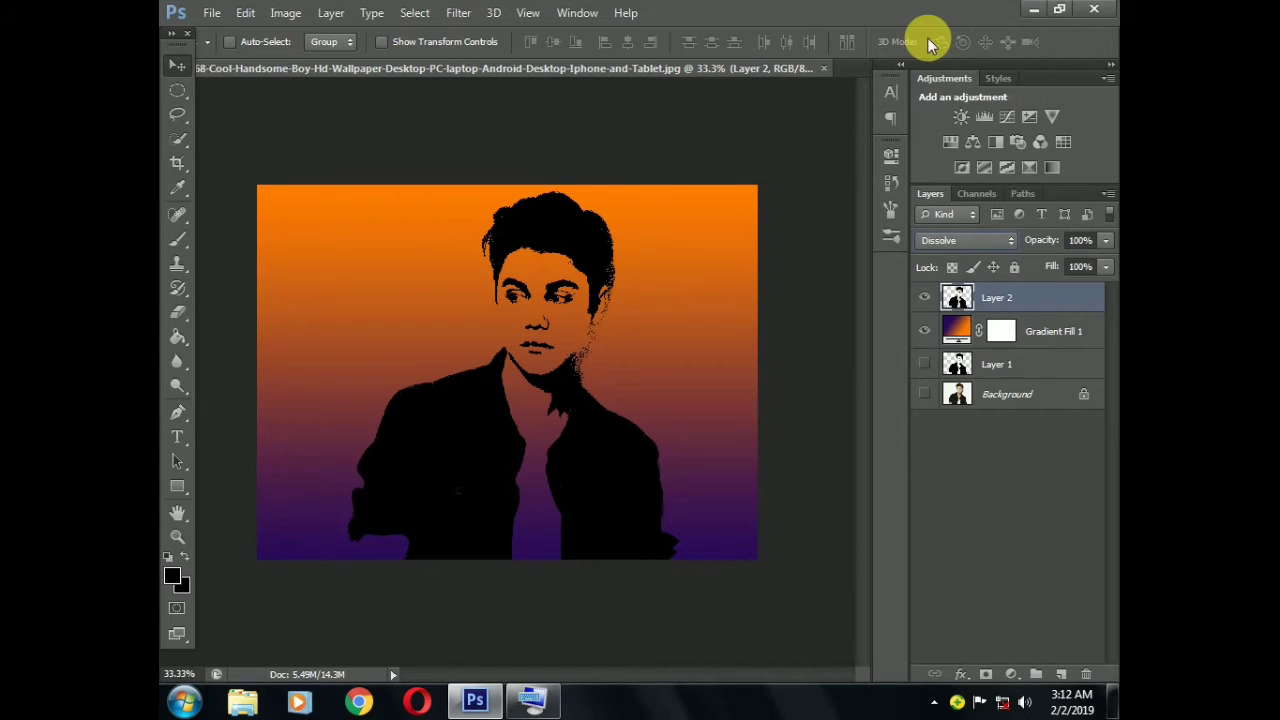
pyautogui.press('Down')
pyautogui.press('Down')
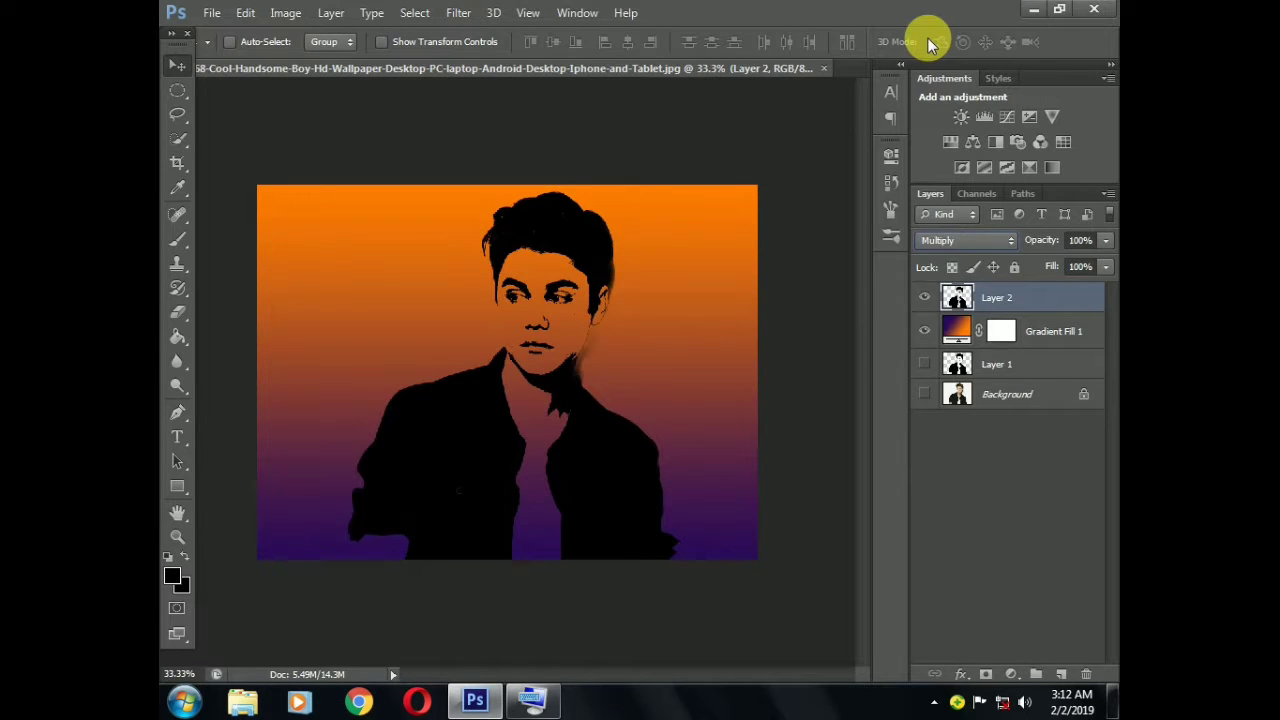
pyautogui.press('Down')
pyautogui.press('Down')
pyautogui.press('Down')
pyautogui.press('Down')
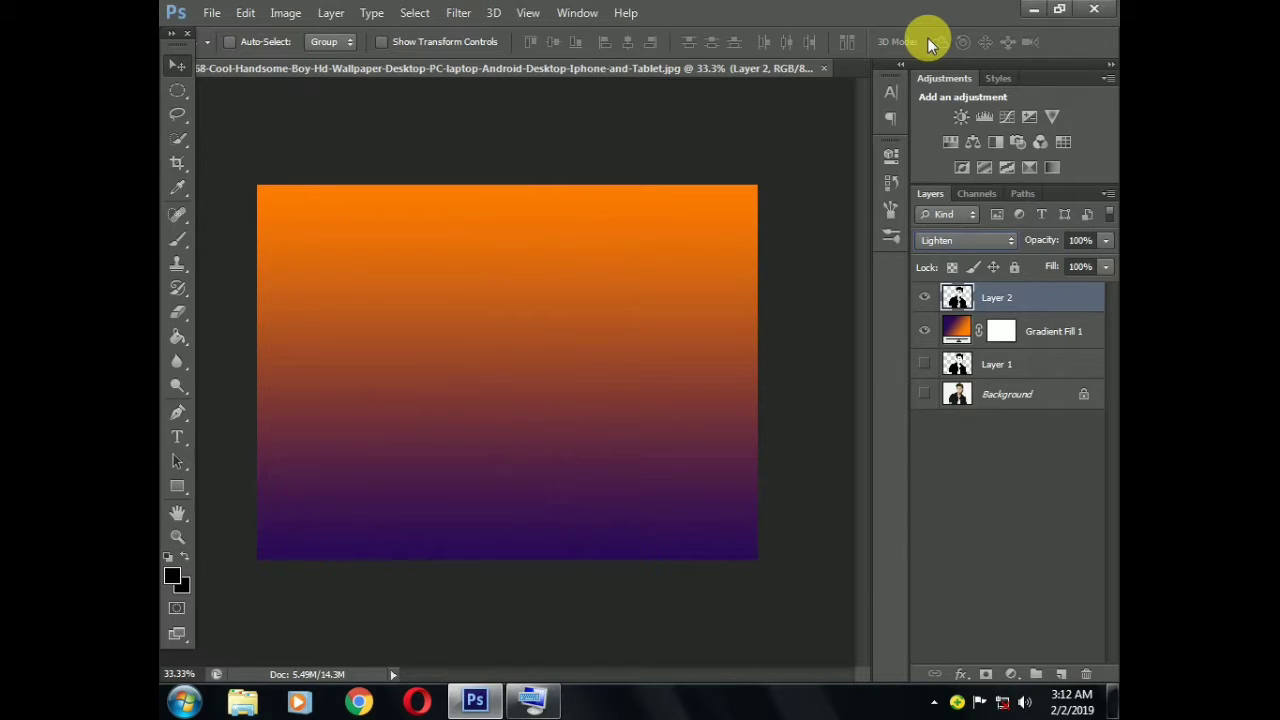
pyautogui.press('Down')
pyautogui.press('Down')
pyautogui.press('Down')
pyautogui.press('Down')
pyautogui.press('Down')
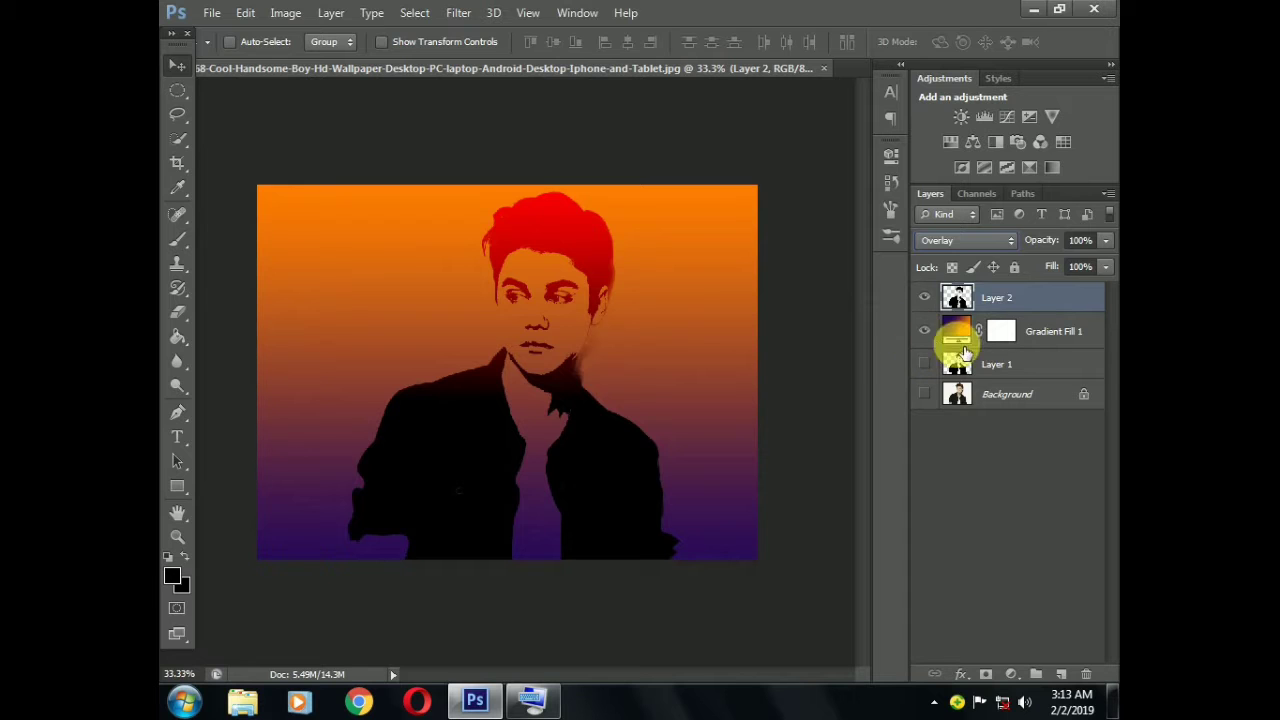
# Preview Layer 1 above the gradient fill, and move it back below the gradient, hidden
pyautogui.moveTo(992, 364); pyautogui.dragTo(993, 333)
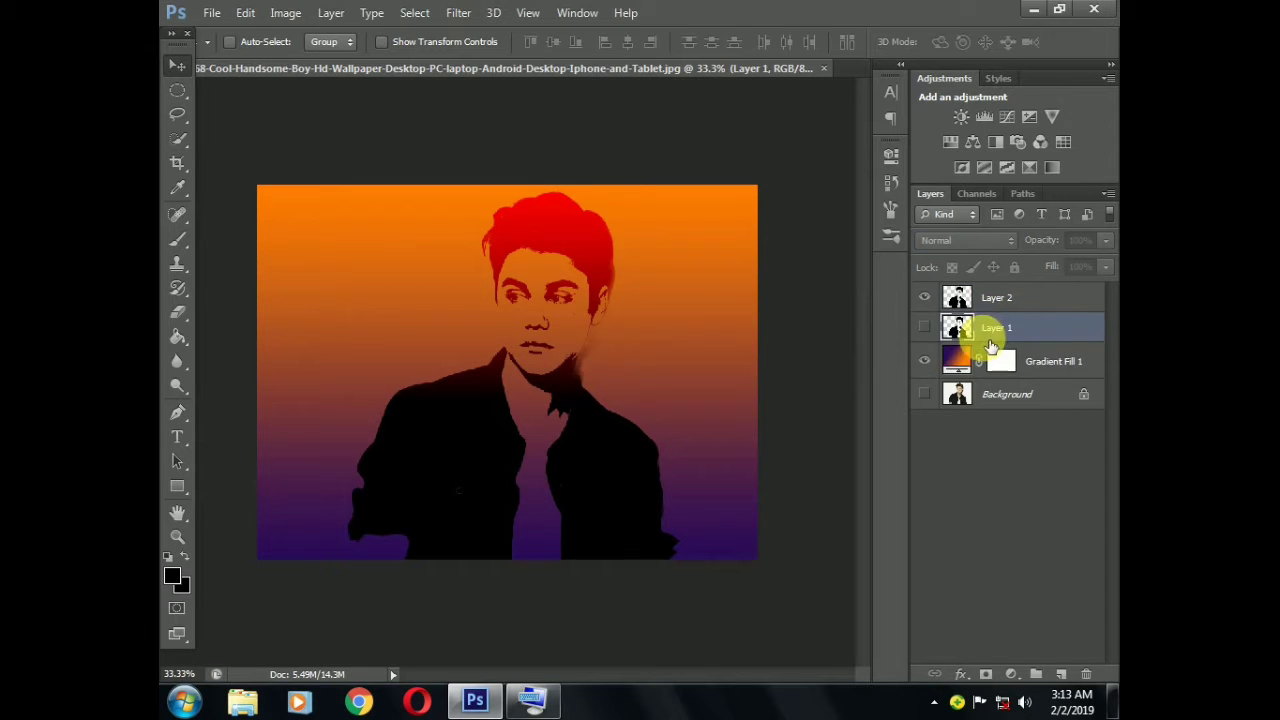
pyautogui.click(925, 329)
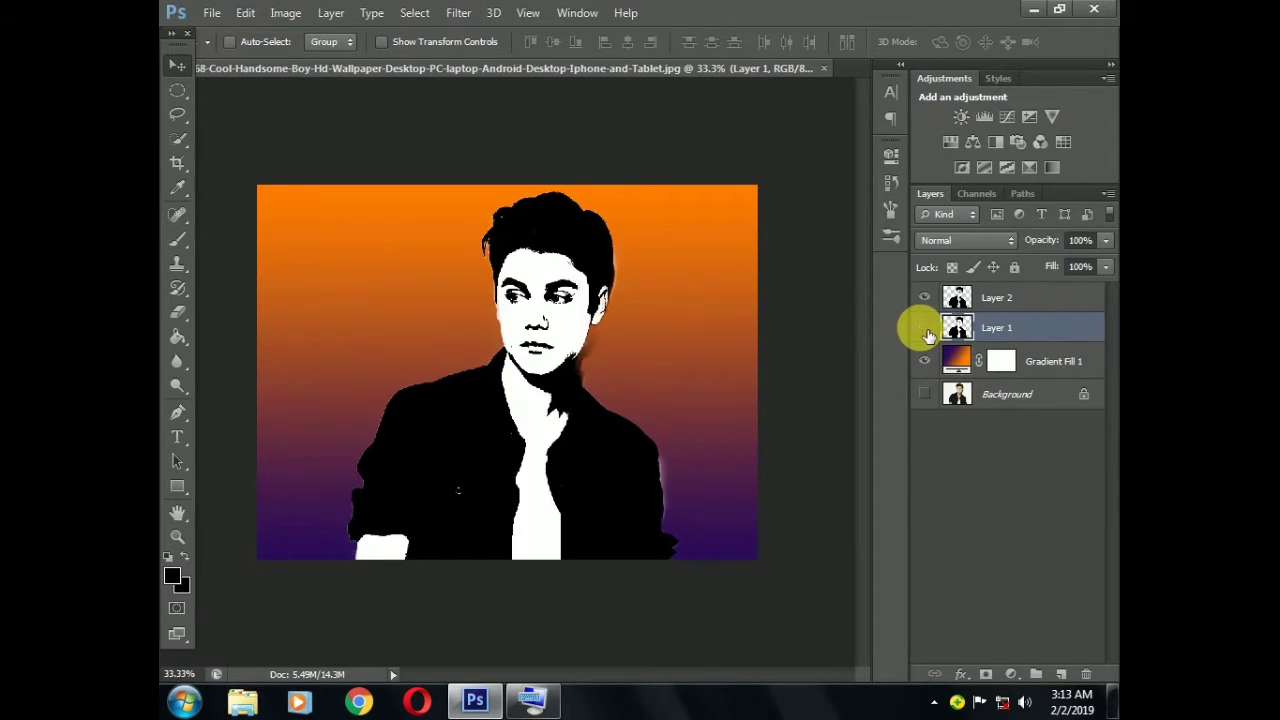
pyautogui.click(925, 329)
pyautogui.moveTo(1080, 337); pyautogui.dragTo(1080, 383)
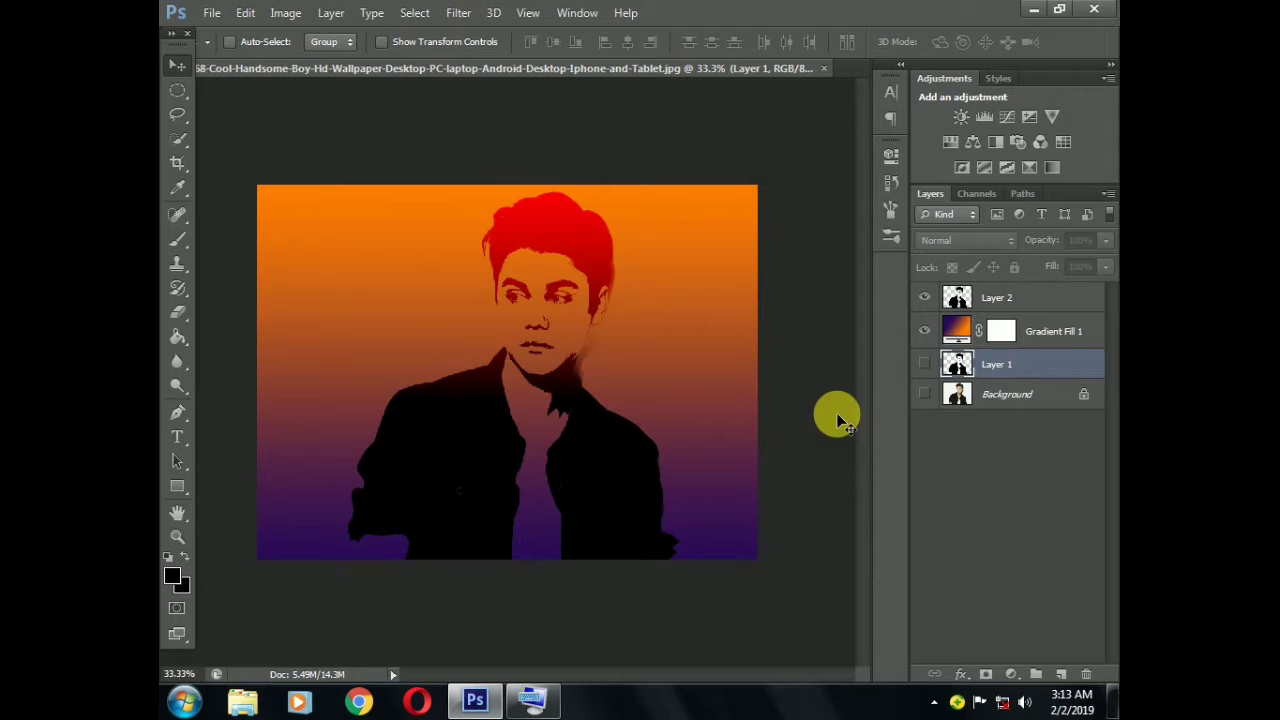
# Add a horizontal text layer reading "#Janwar" in the empty area beside the man's face, using the on-screen keyboard
pyautogui.click(177, 437)
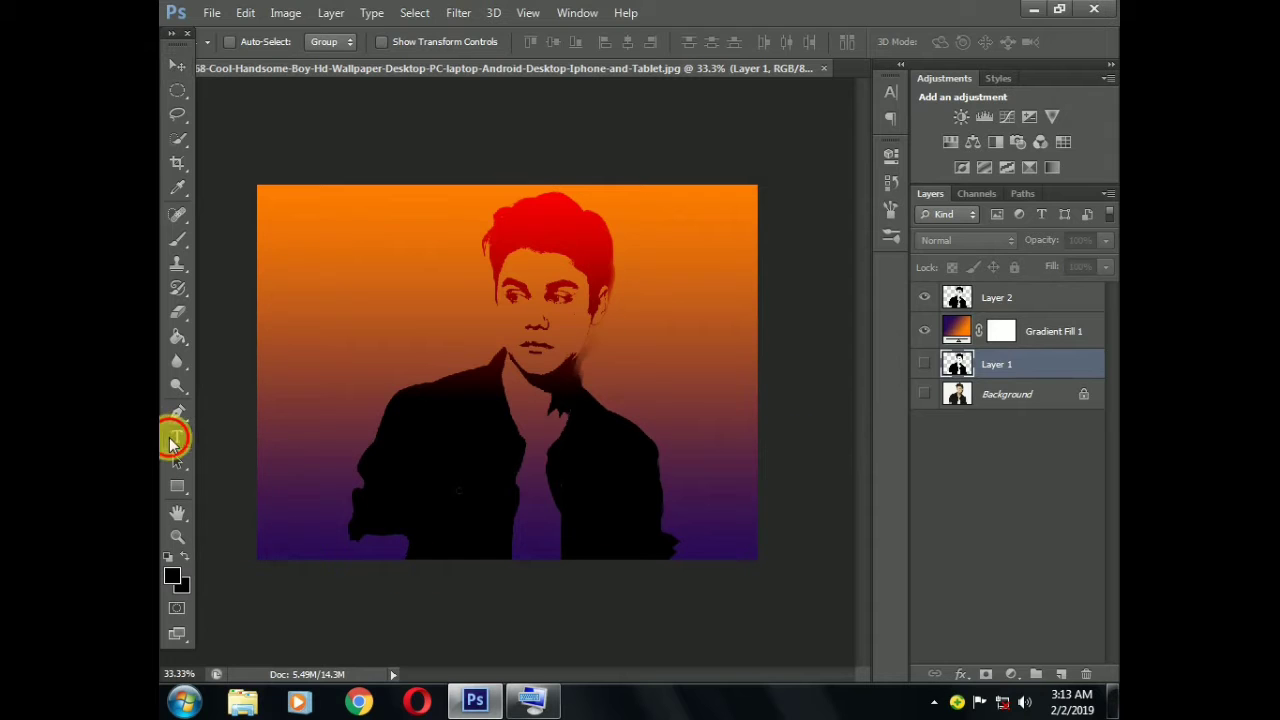
pyautogui.click(315, 298)
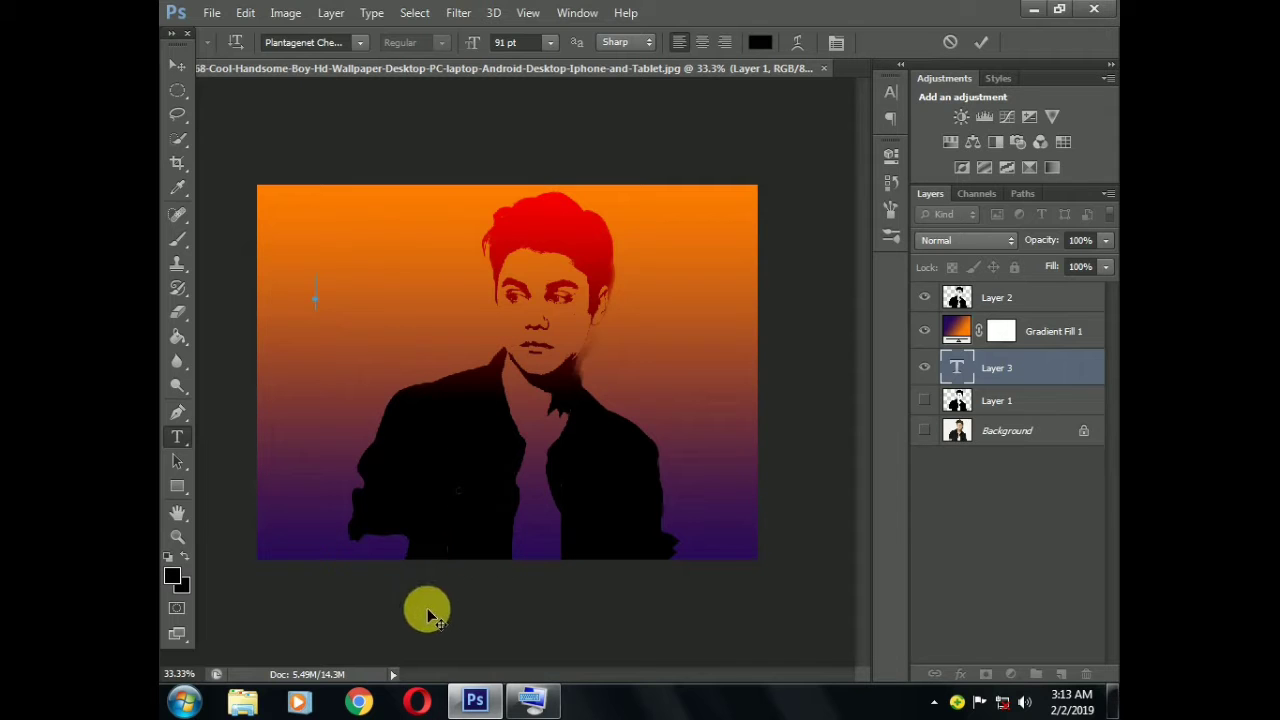
pyautogui.click(541, 706)
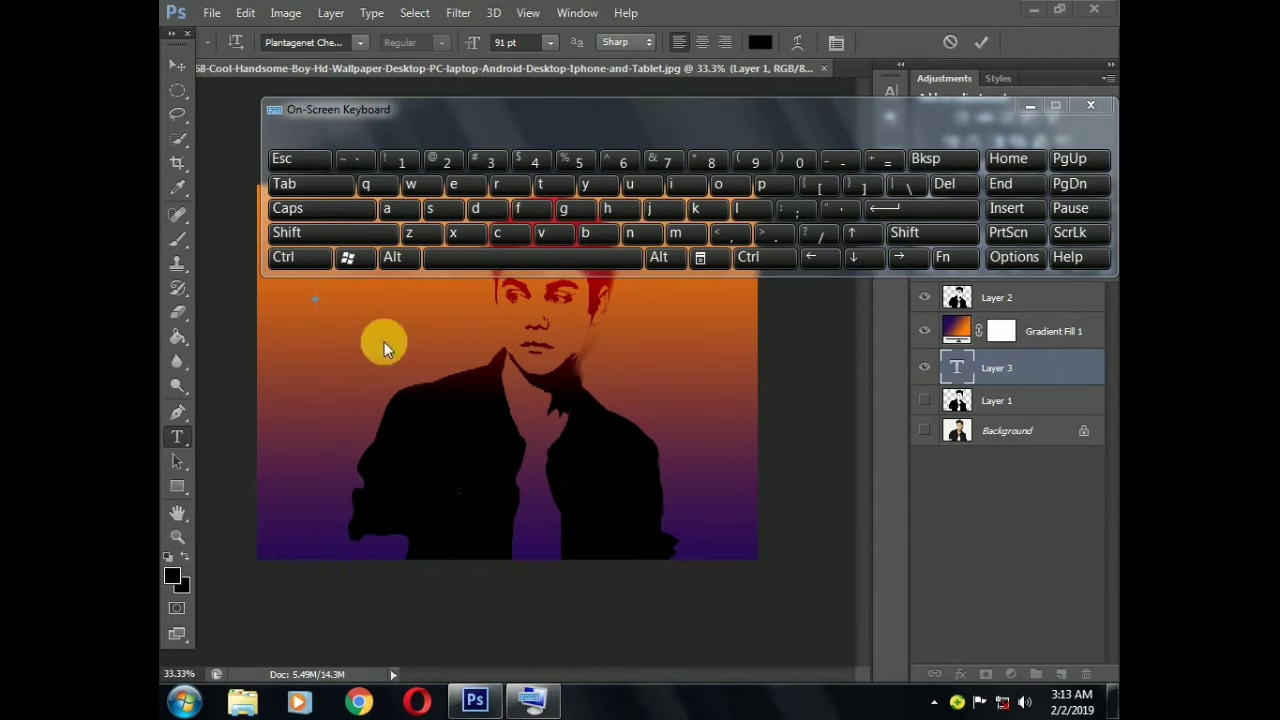
pyautogui.click(320, 302)
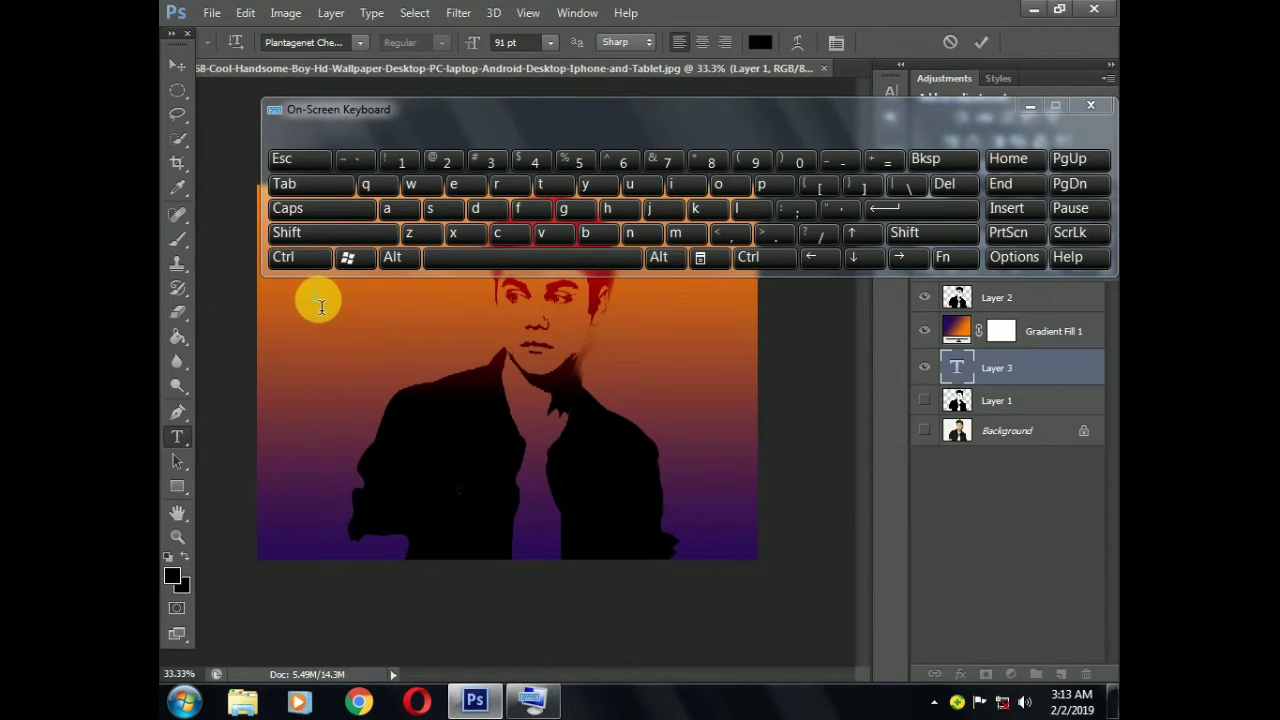
pyautogui.keyDown('shift'); pyautogui.click(490, 161); pyautogui.keyUp('shift')
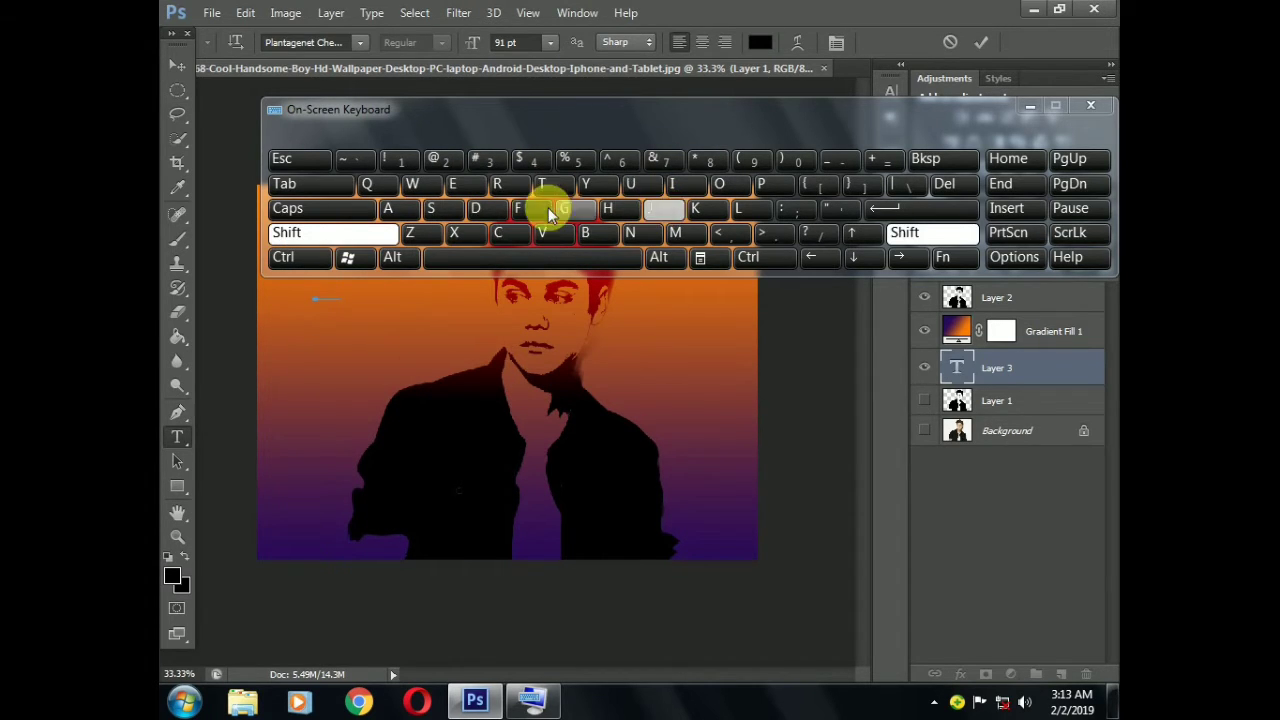
pyautogui.keyDown('shift'); pyautogui.click(401, 207); pyautogui.keyUp('shift')
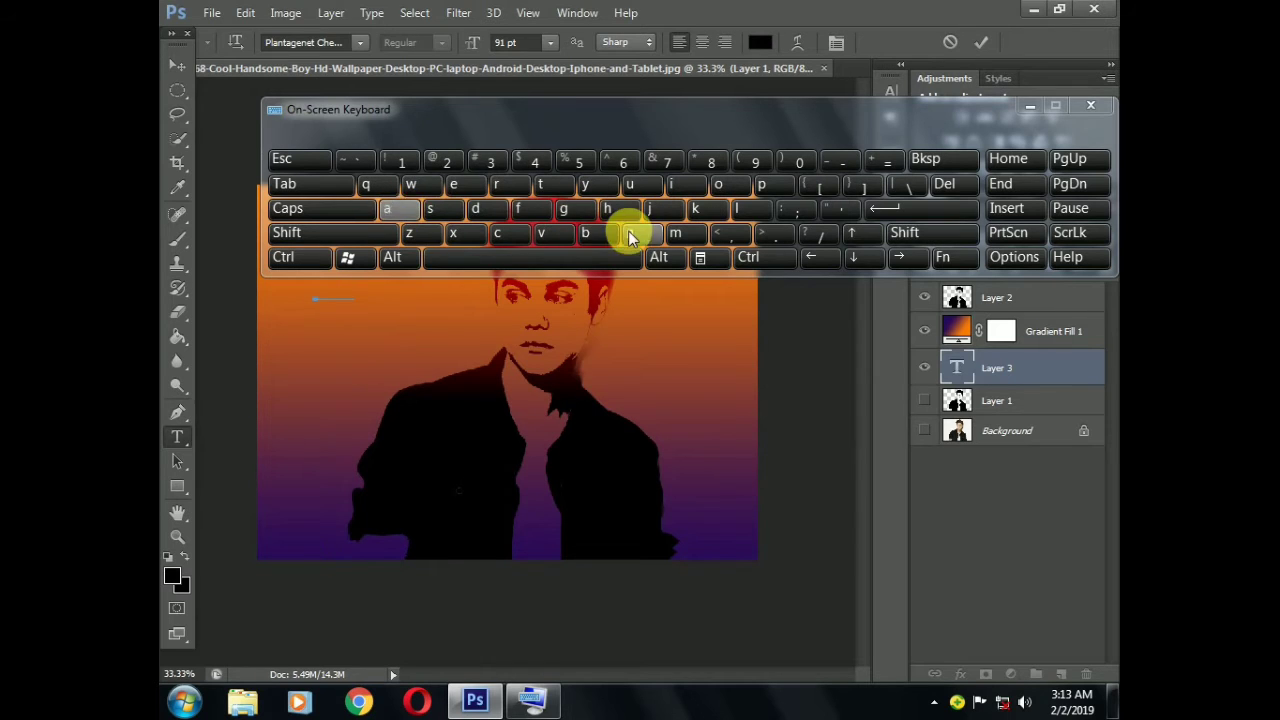
pyautogui.click(628, 230)
pyautogui.click(430, 187)
pyautogui.click(400, 213)
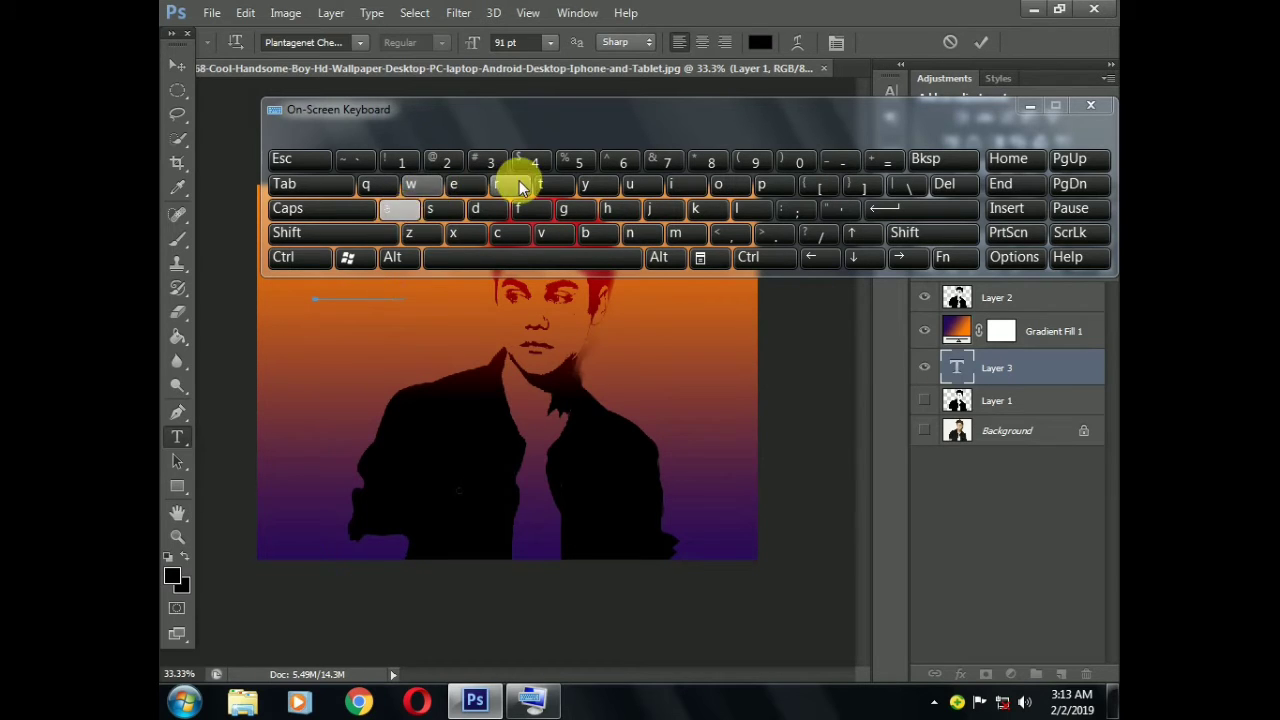
pyautogui.click(518, 183)
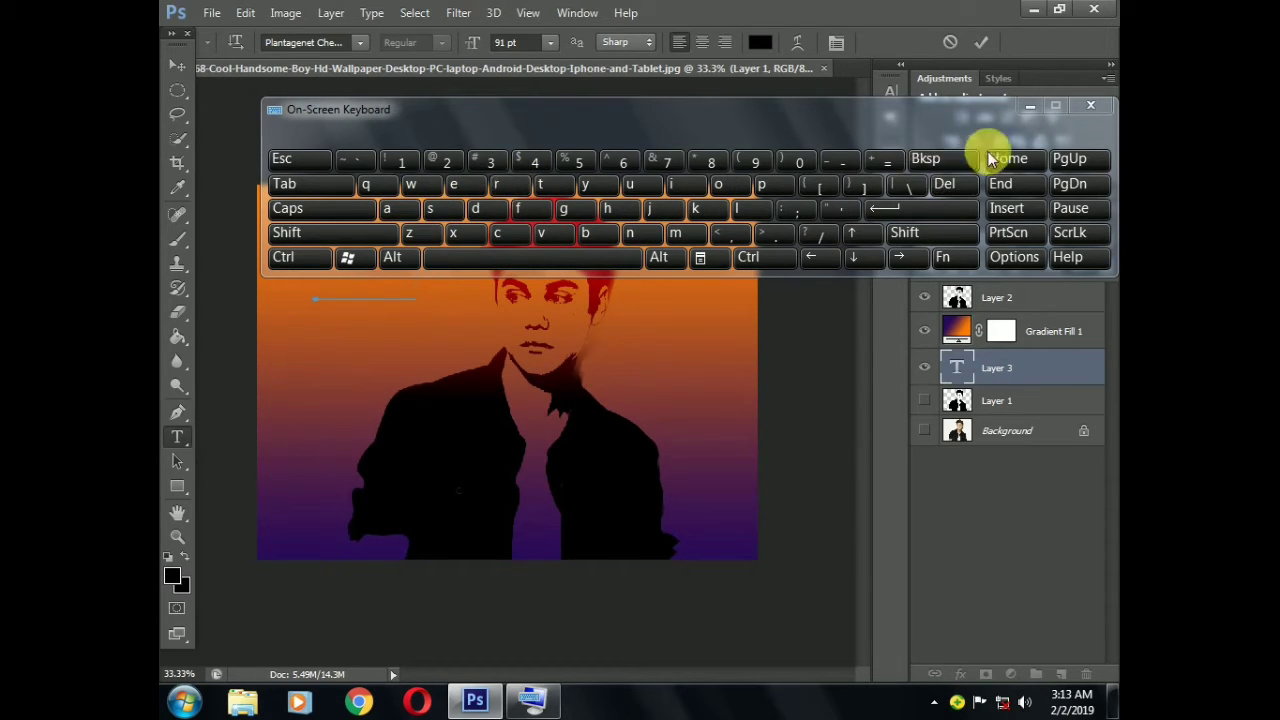
pyautogui.click(1030, 108)
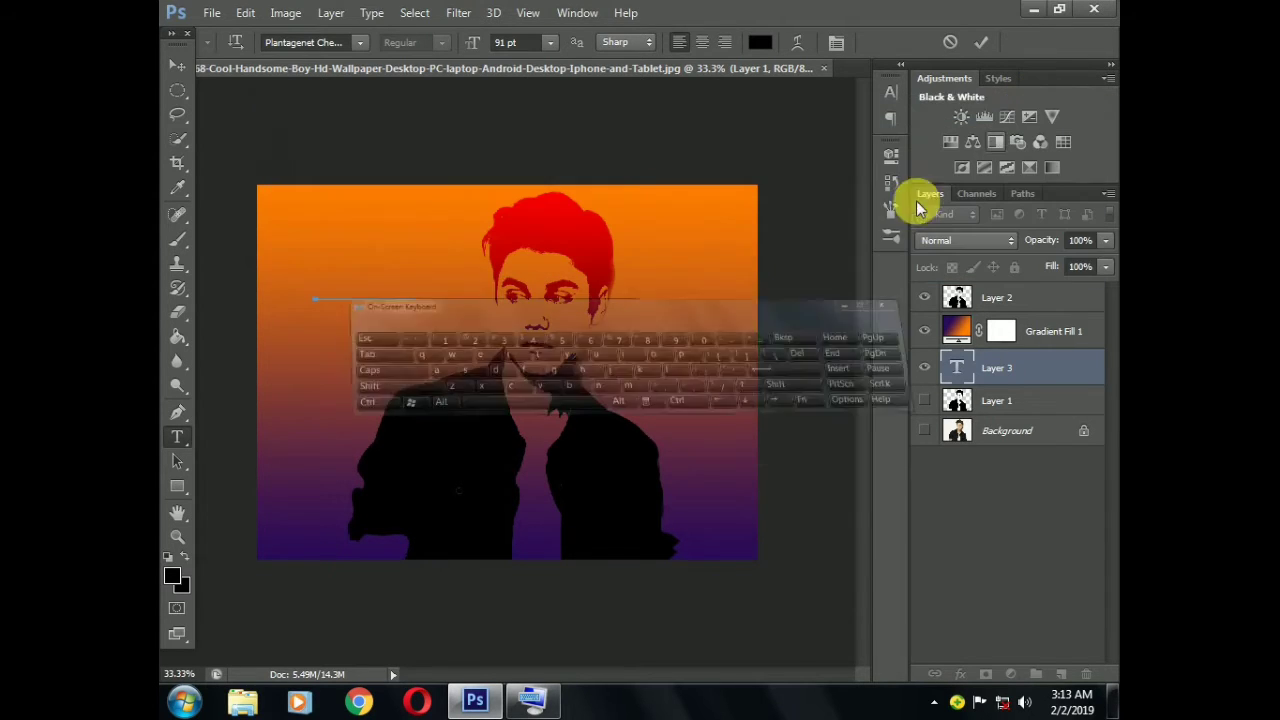
pyautogui.click(178, 67)
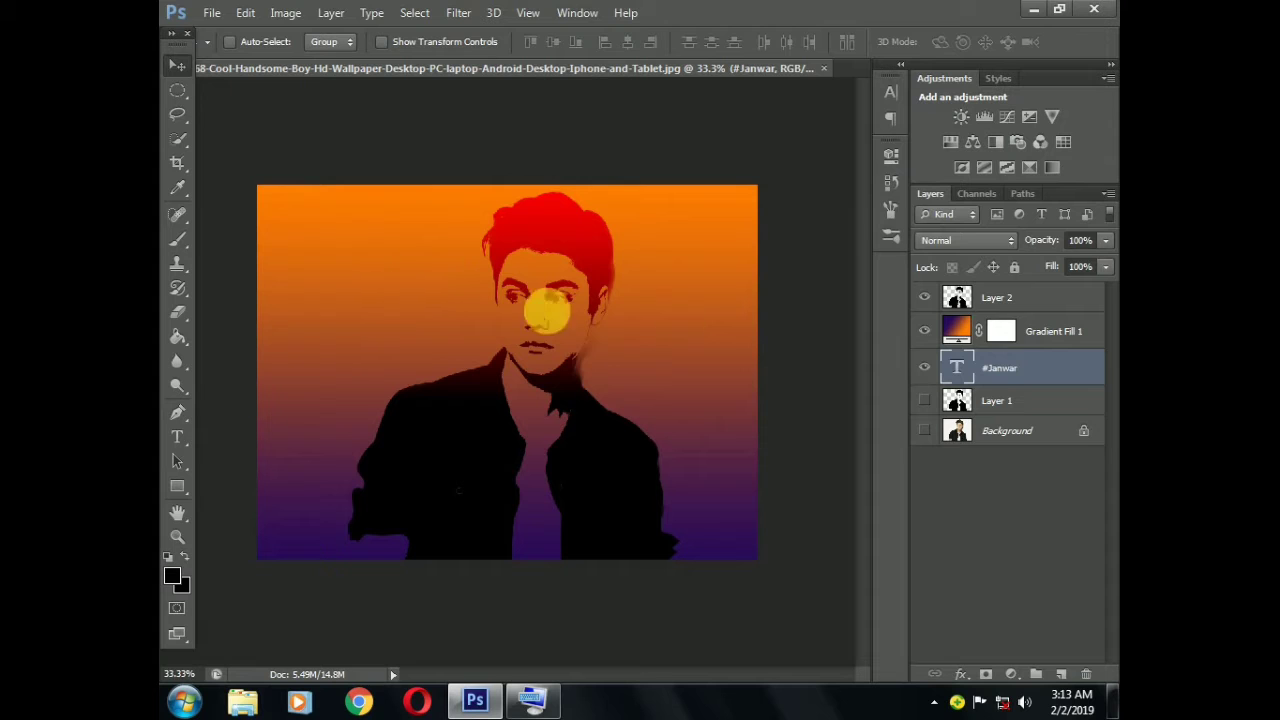
# Move the #Janwar text layer above Layer 2 and shift the caption down to just above the man's shoulder
pyautogui.moveTo(1049, 369); pyautogui.dragTo(1054, 303)
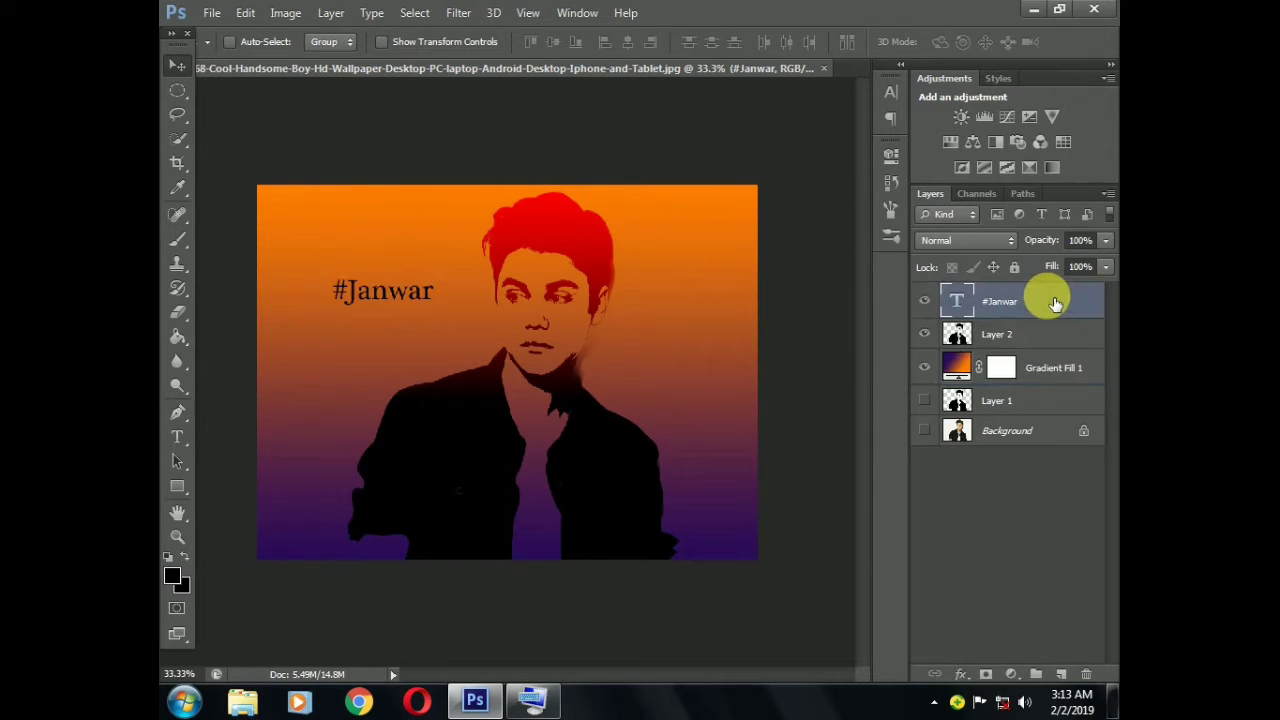
pyautogui.moveTo(363, 294); pyautogui.dragTo(357, 349)
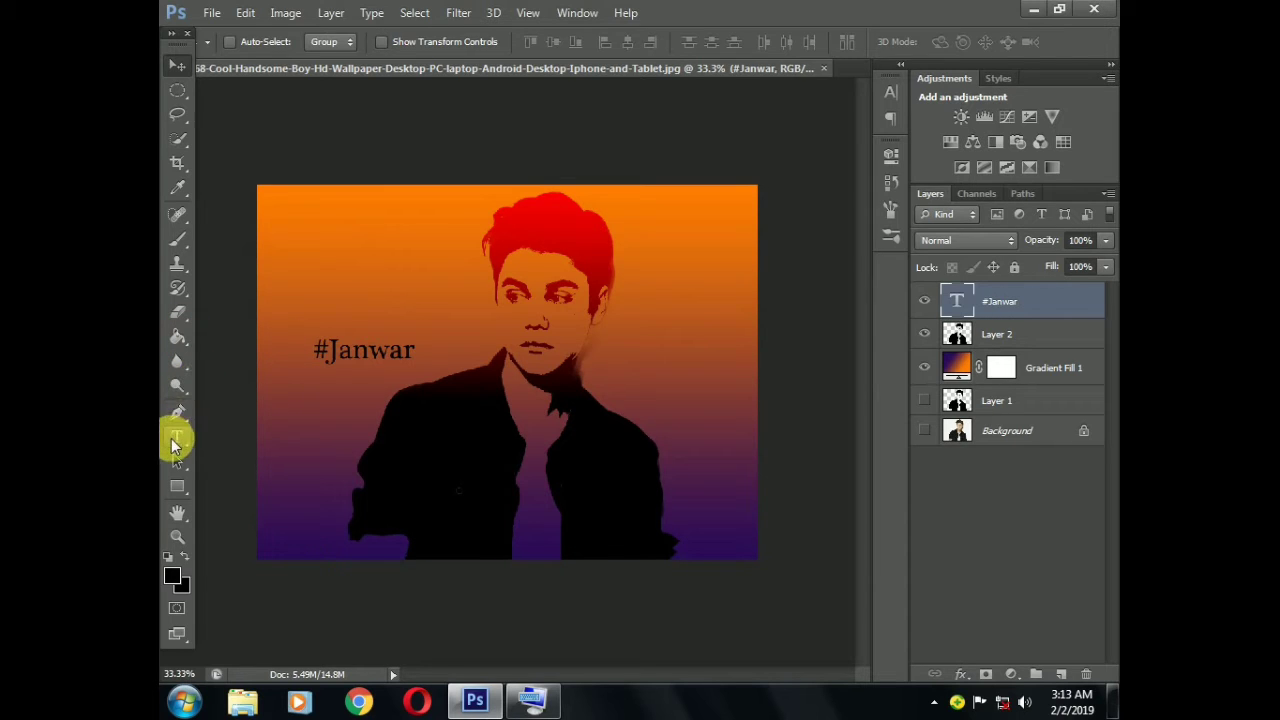
# Change the font of the whole #Janwar caption to Poor Richard
pyautogui.click(175, 440)
pyautogui.moveTo(412, 355); pyautogui.dragTo(311, 357)
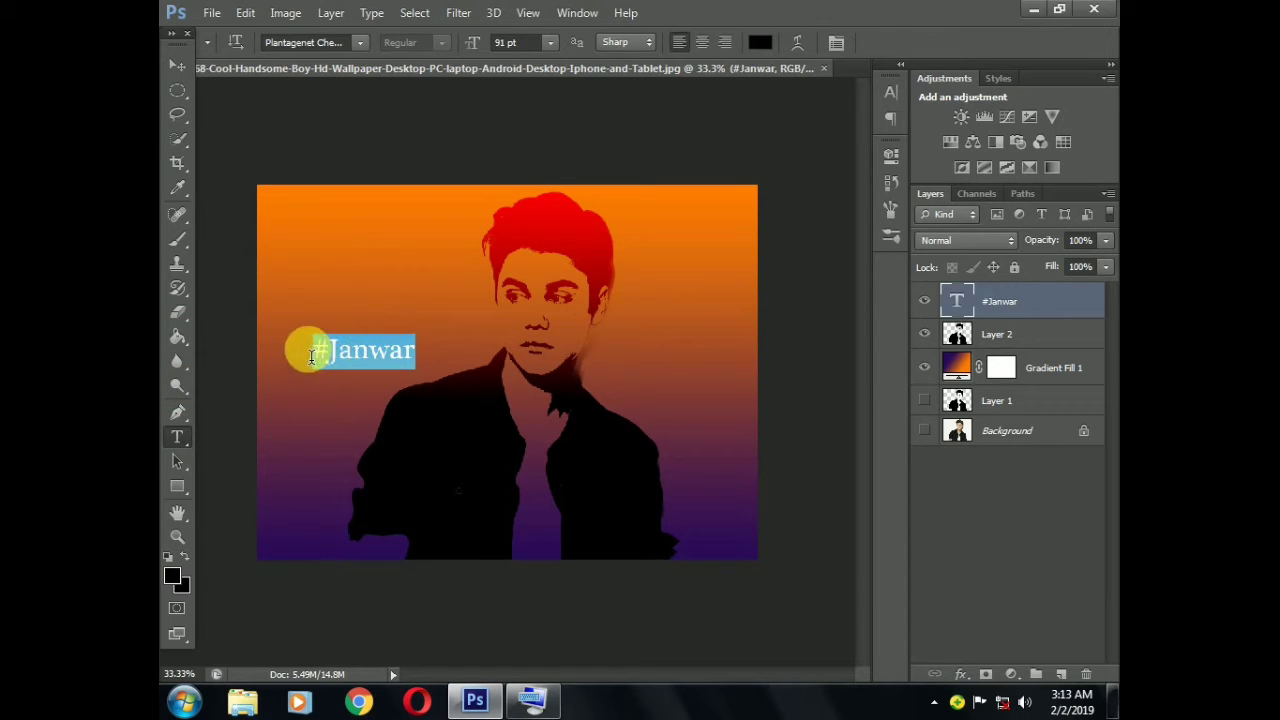
pyautogui.click(358, 45)
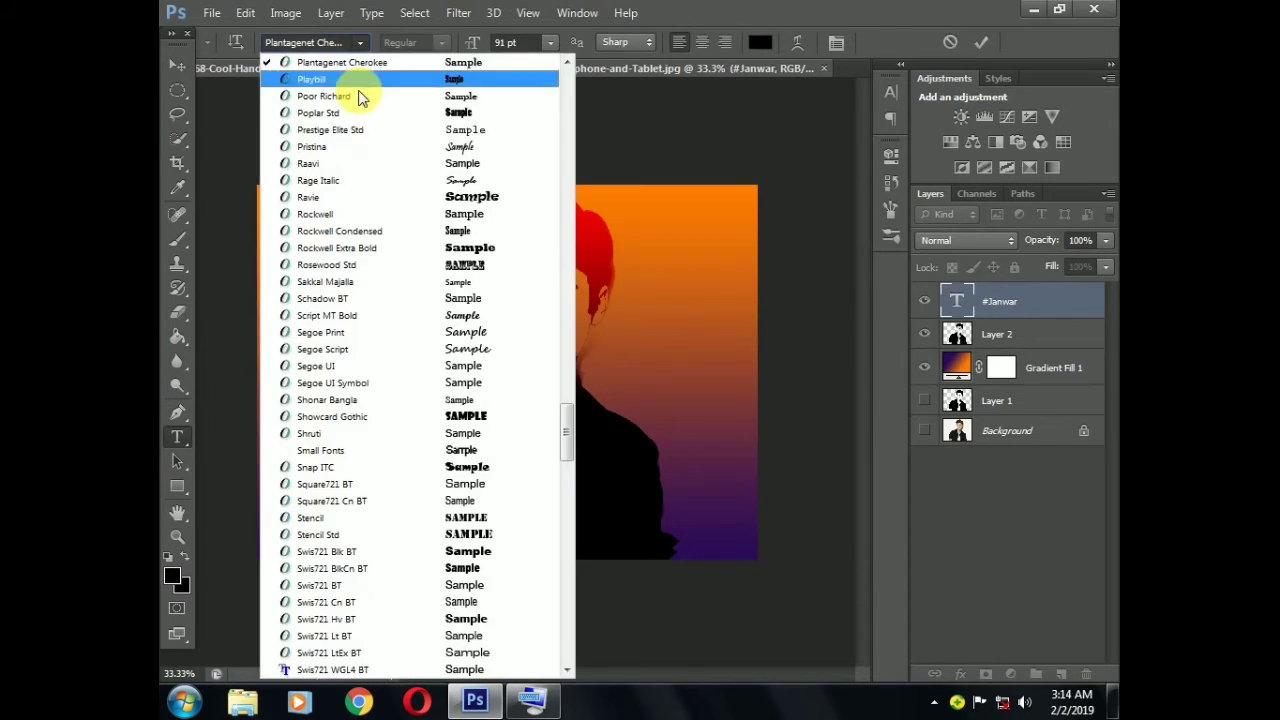
pyautogui.click(342, 43)
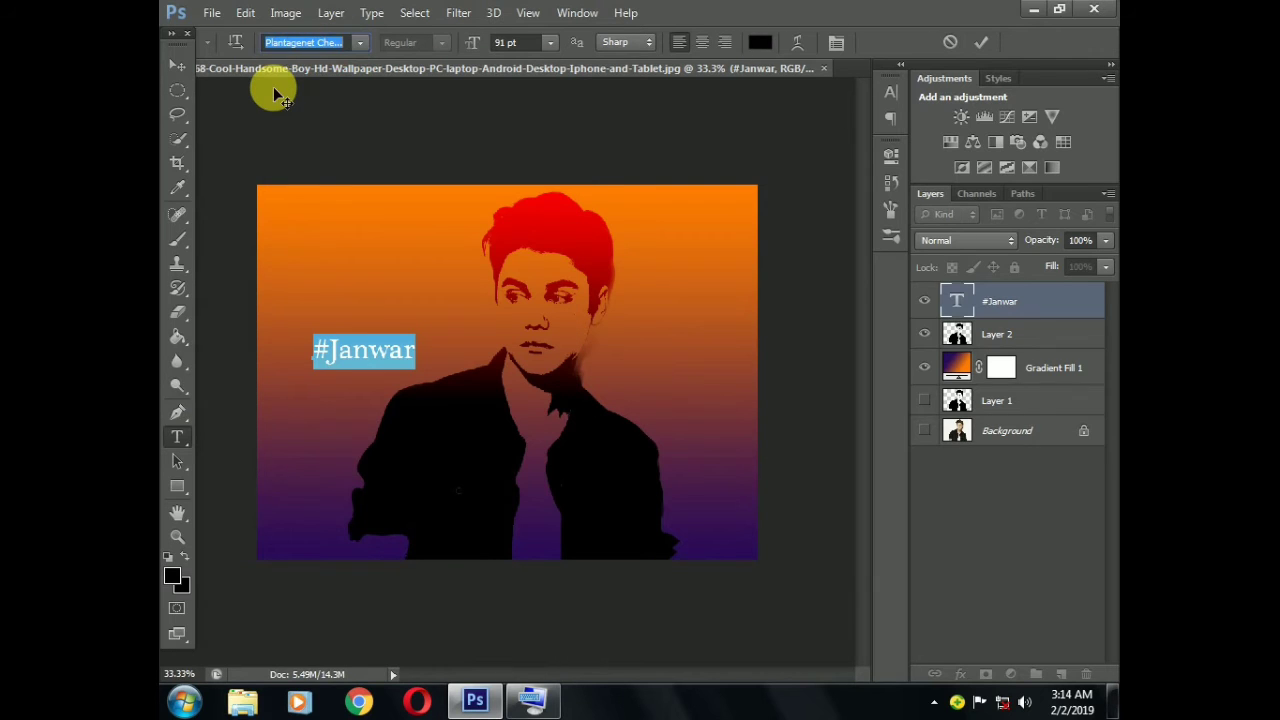
pyautogui.press('Down')
pyautogui.press('Down')
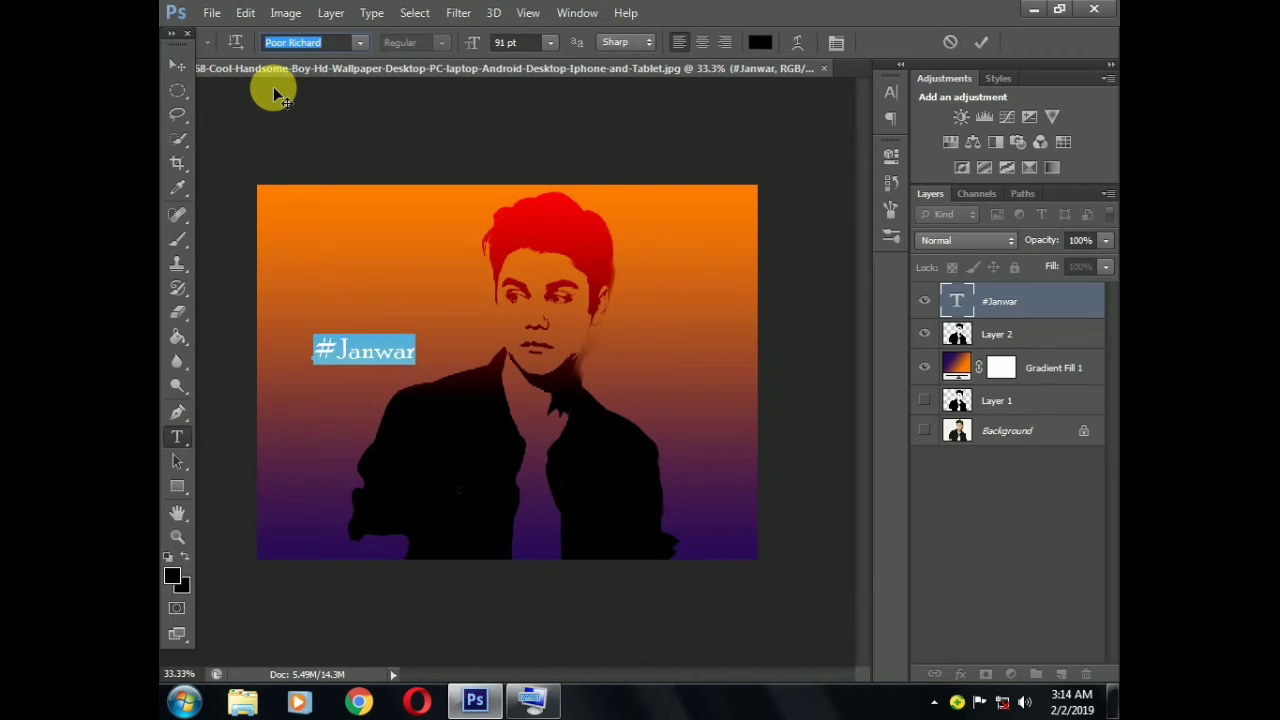
pyautogui.press('Return')
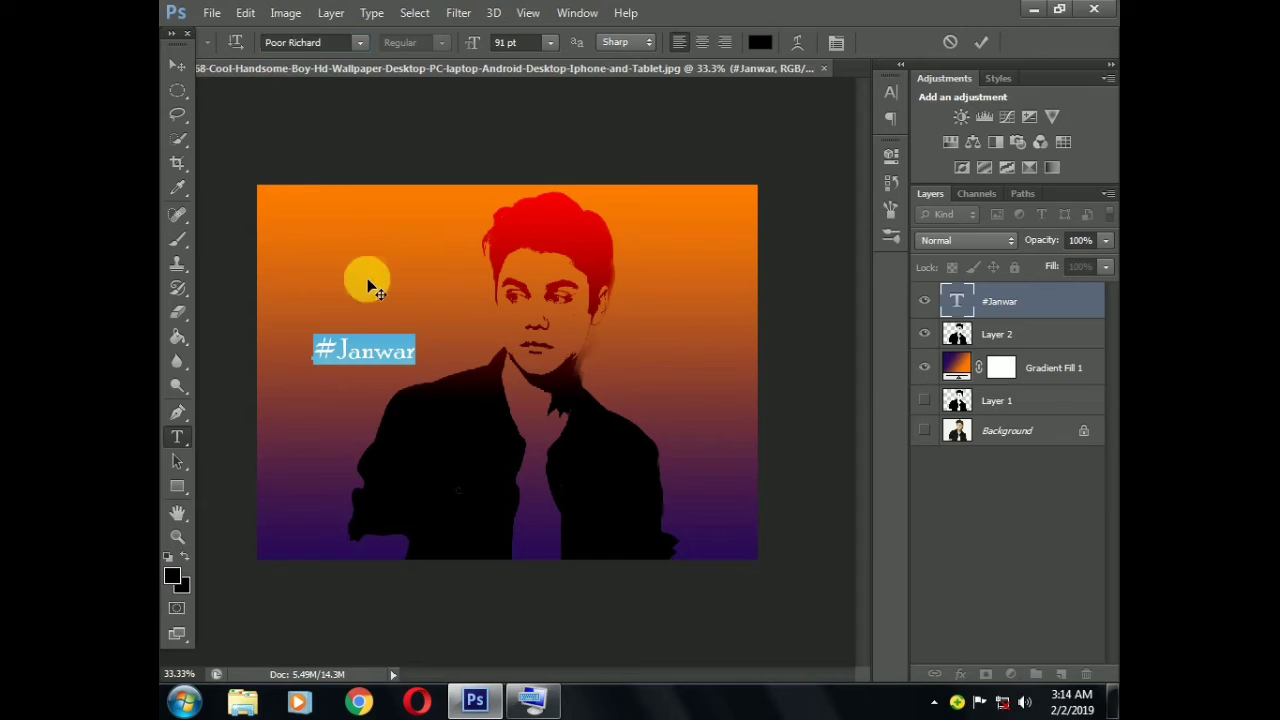
# Move the #Janwar caption into the lower-left corner of the image, beside the jacket
pyautogui.click(179, 67)
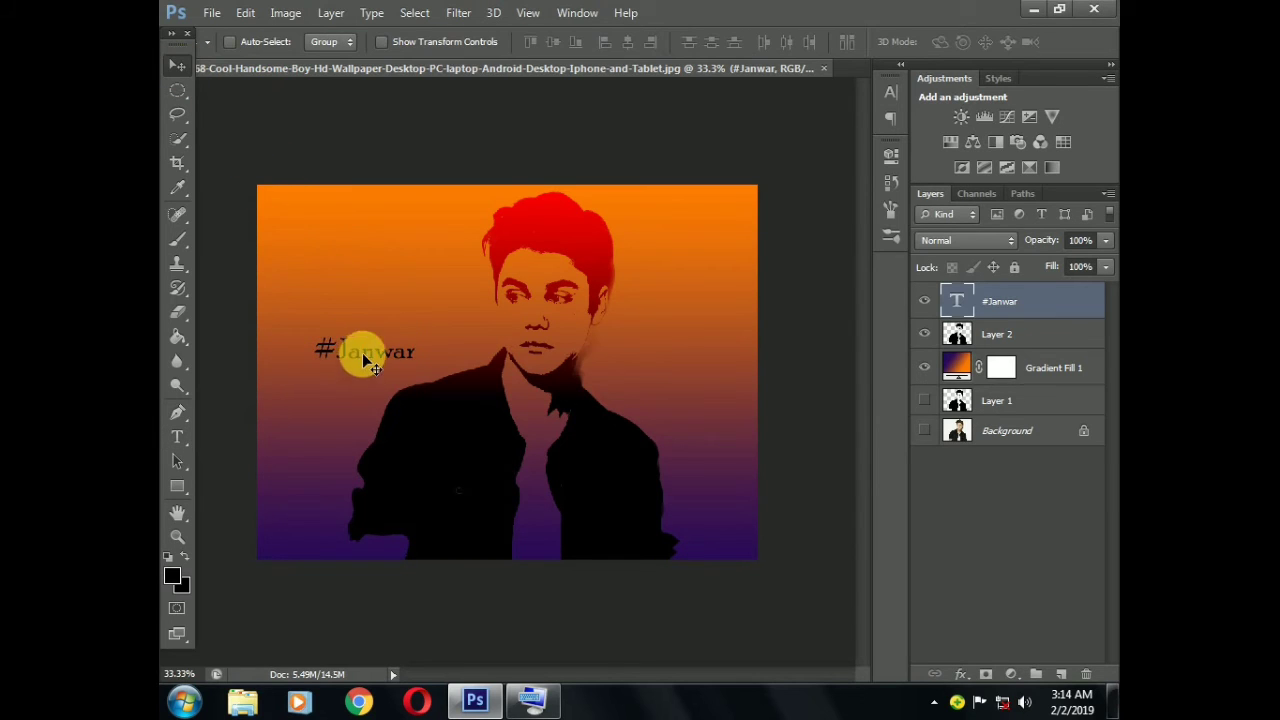
pyautogui.moveTo(357, 351); pyautogui.dragTo(309, 546)
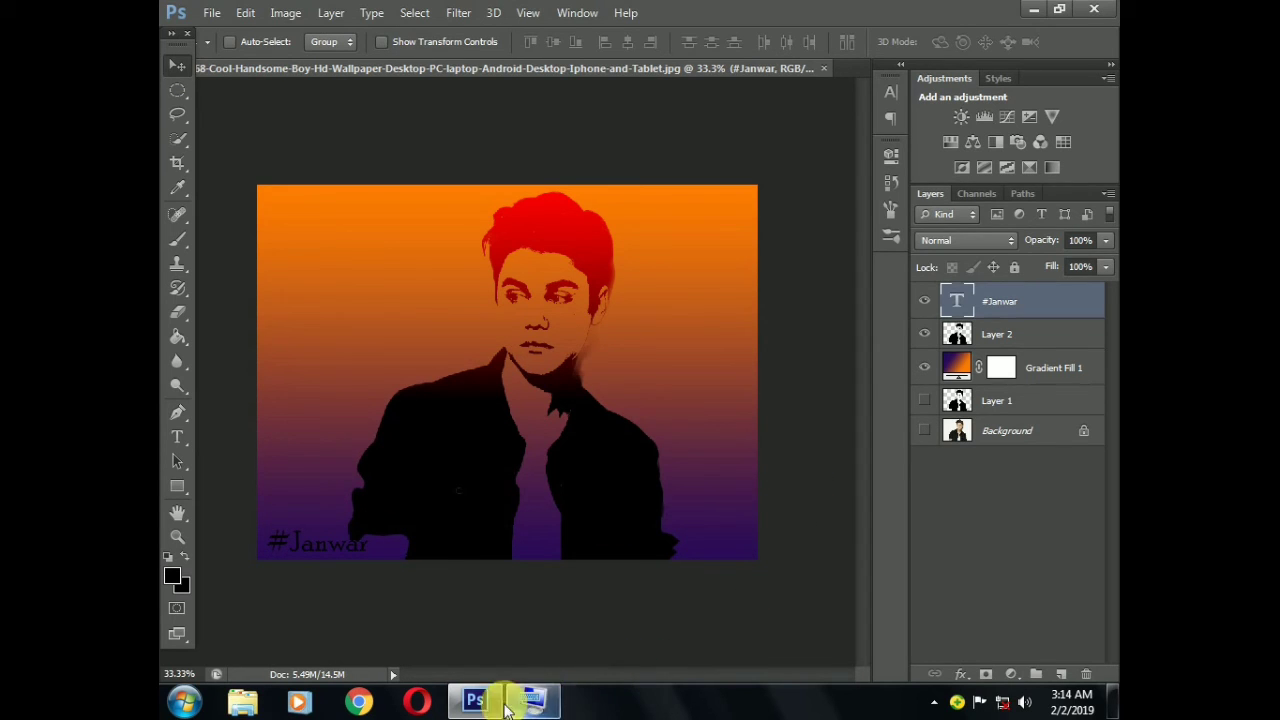
pyautogui.moveTo(483, 705)
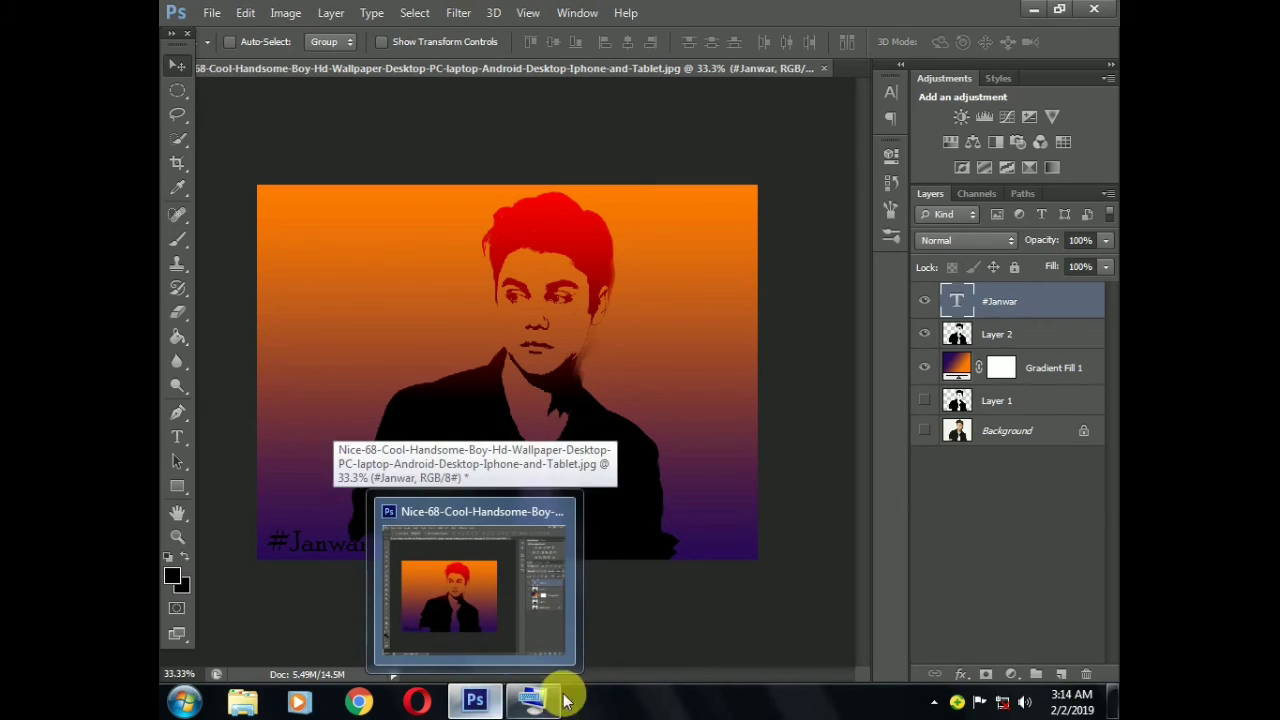